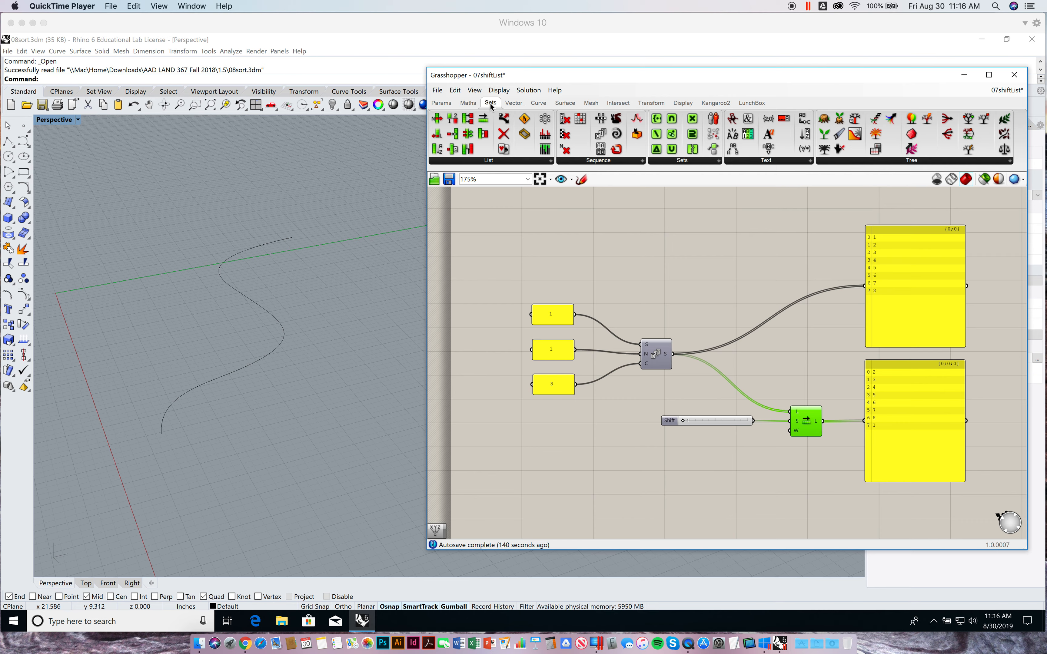
click(493, 161)
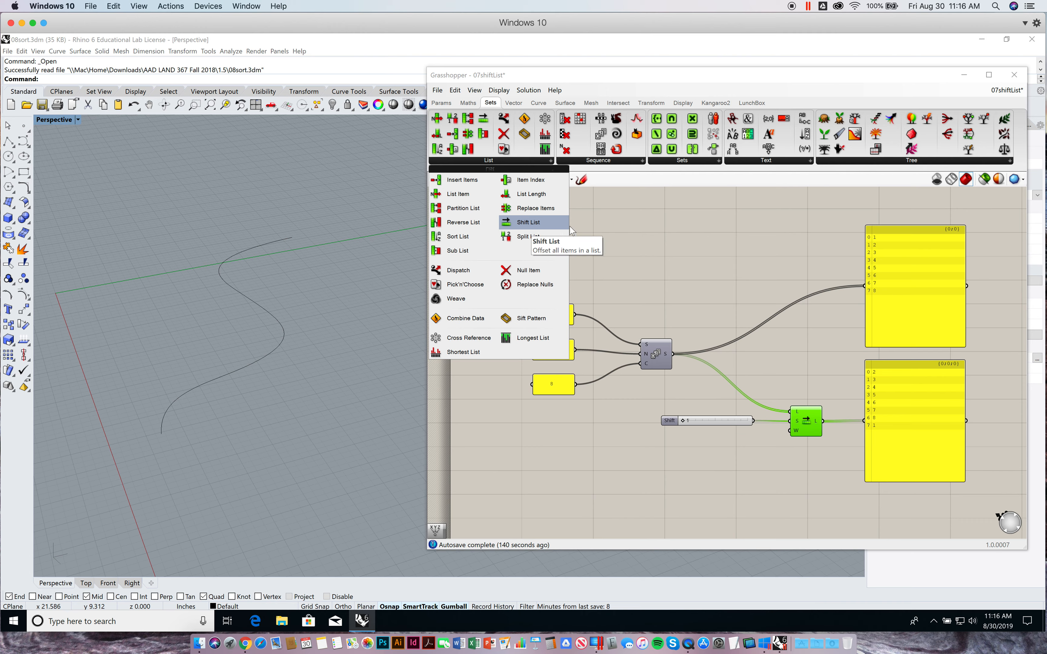
click(628, 236)
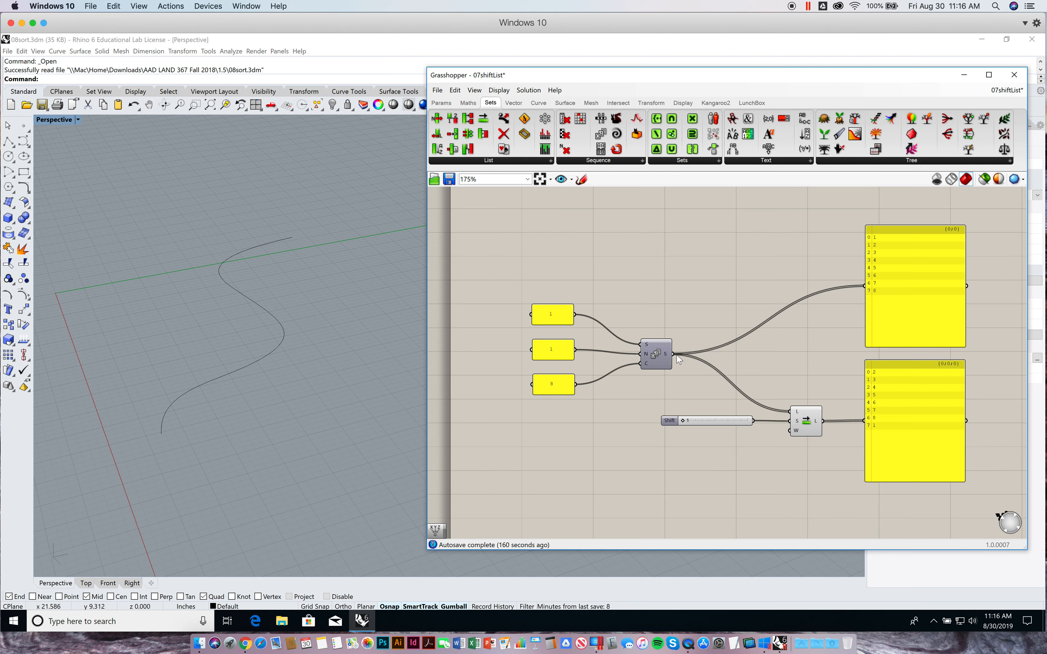
Try a higher offset on the Shift slider feeding the Shift List component and return it to 1
mouse_move(670, 357)
mouse_move(796, 423)
click(681, 421)
drag(683, 420, 694, 422)
mouse_move(693, 420)
mouse_down()
mouse_move(737, 424)
mouse_move(683, 422)
mouse_up()
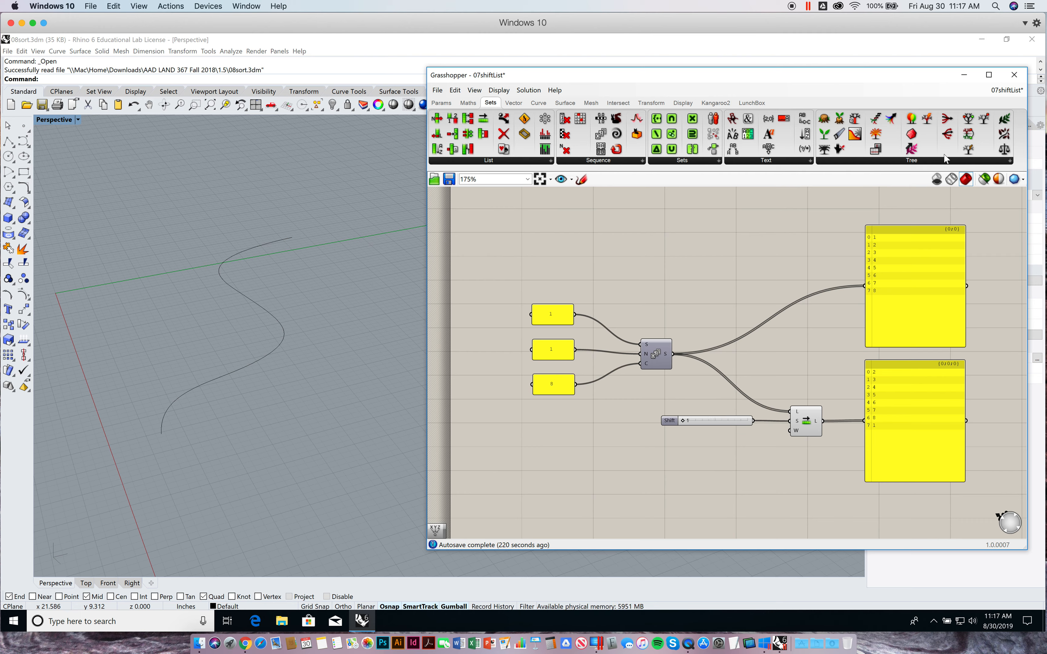
Switch to the 10sortingLists definition and bring its Series component and output panels into view
click(1000, 94)
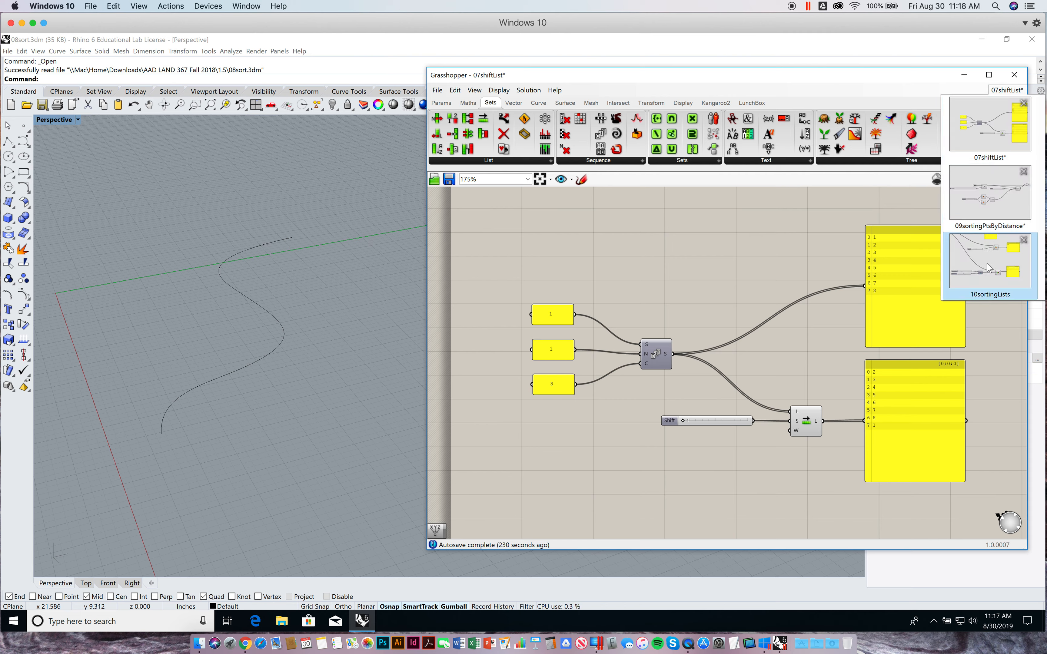
click(984, 274)
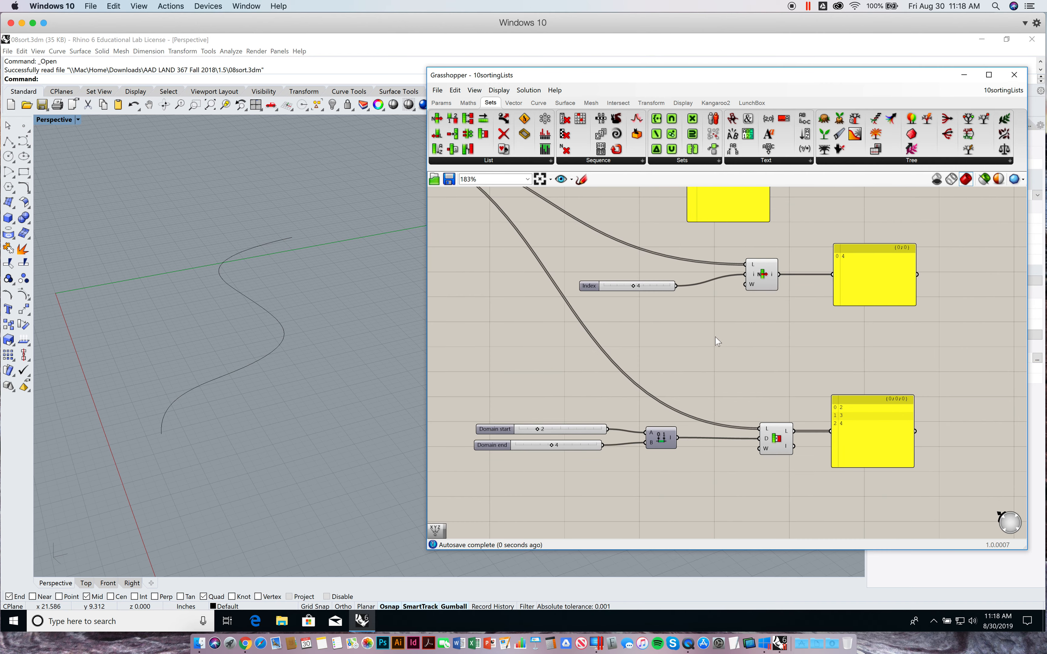
scroll(730, 415, down, 5)
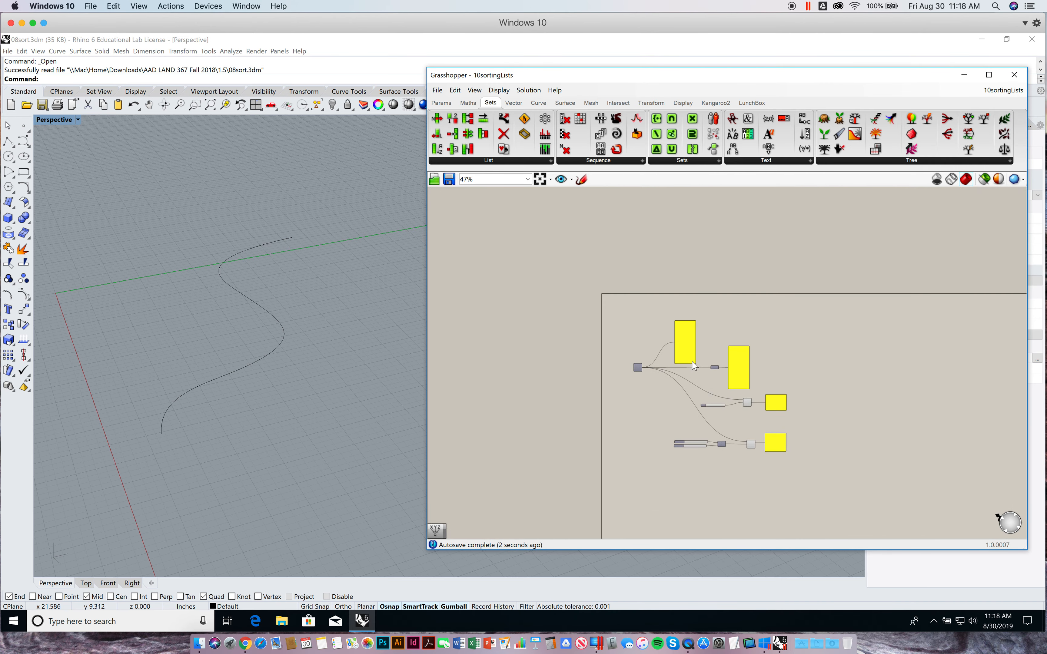
scroll(675, 351, up, 5)
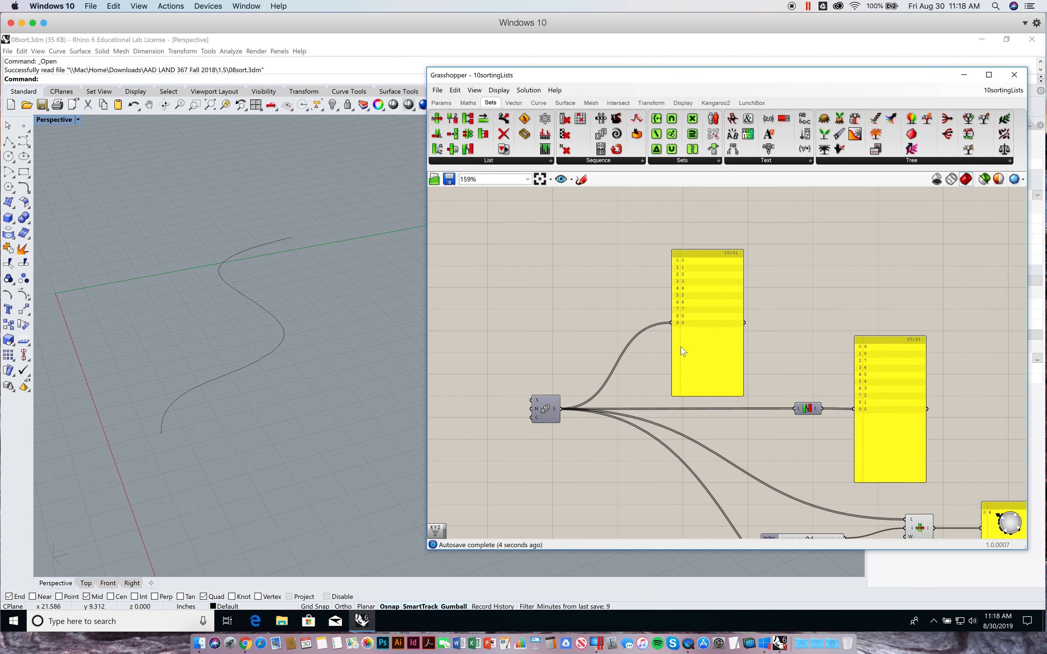
right_drag(560, 309, 559, 345)
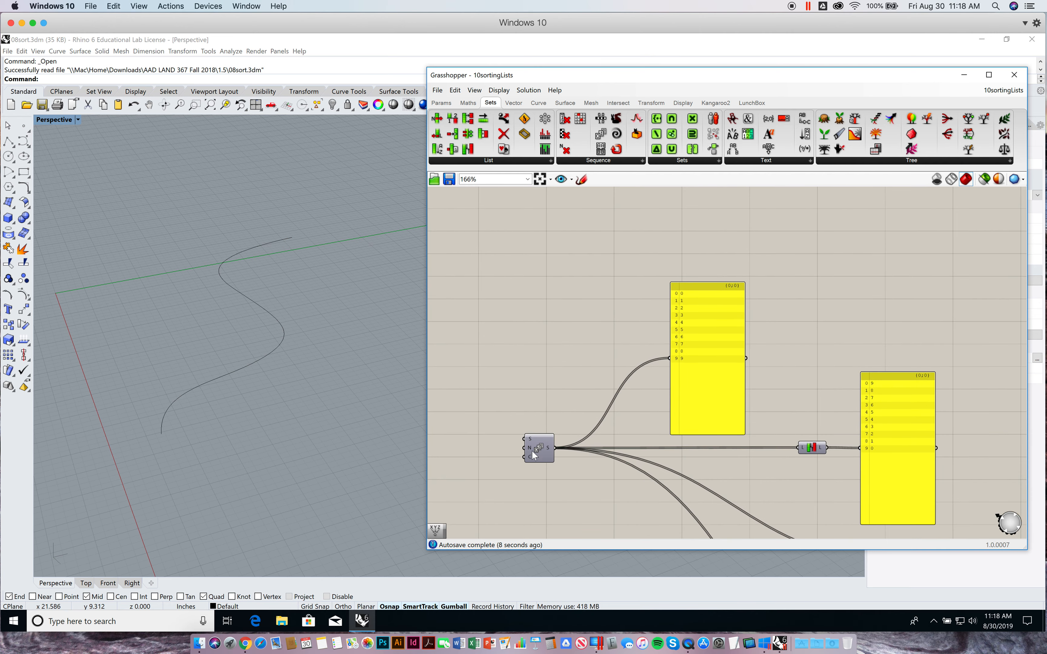
Examine the Series component's output panel and compare it with the Reverse List output panel
mouse_move(531, 447)
scroll(666, 378, up, 5)
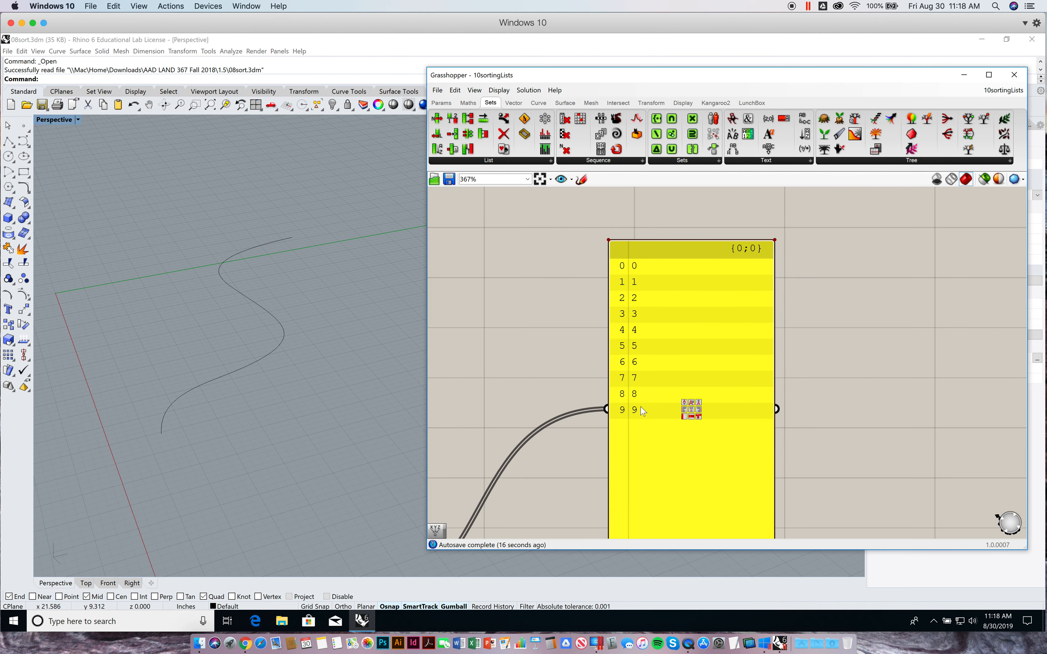
scroll(860, 391, down, 5)
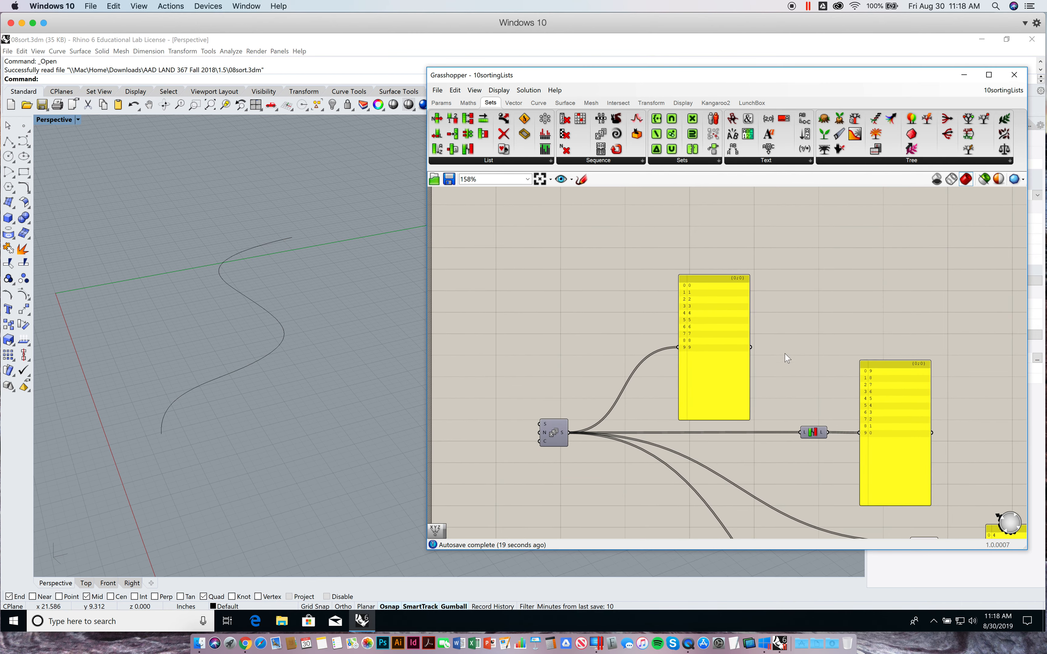
right_drag(785, 396, 706, 358)
scroll(735, 414, up, 2)
right_drag(734, 416, 807, 418)
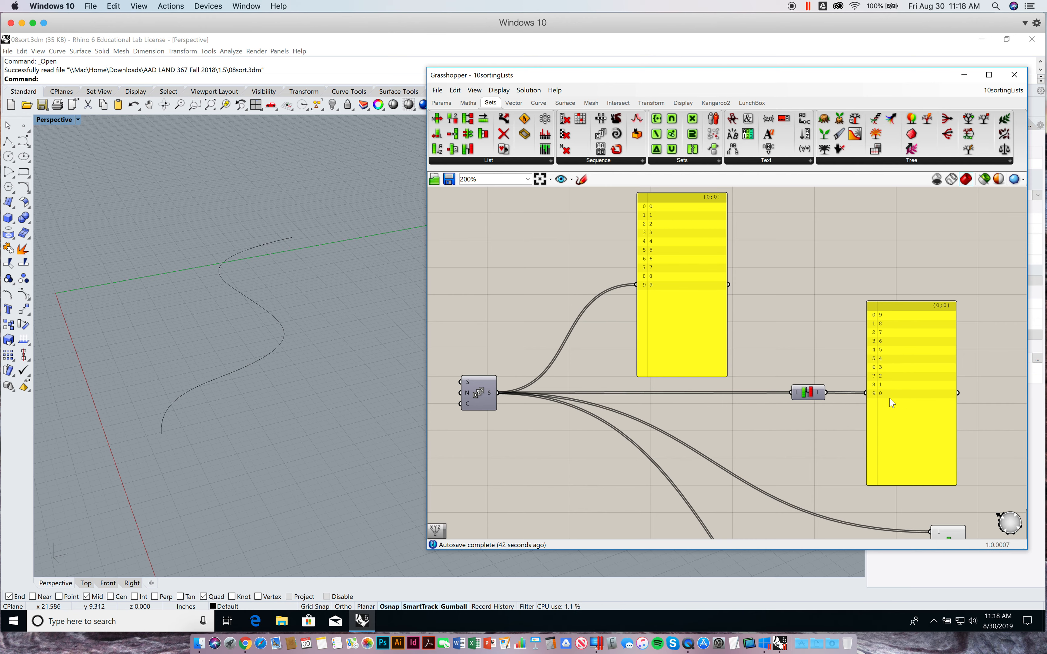
right_drag(796, 337, 777, 306)
right_drag(770, 452, 790, 409)
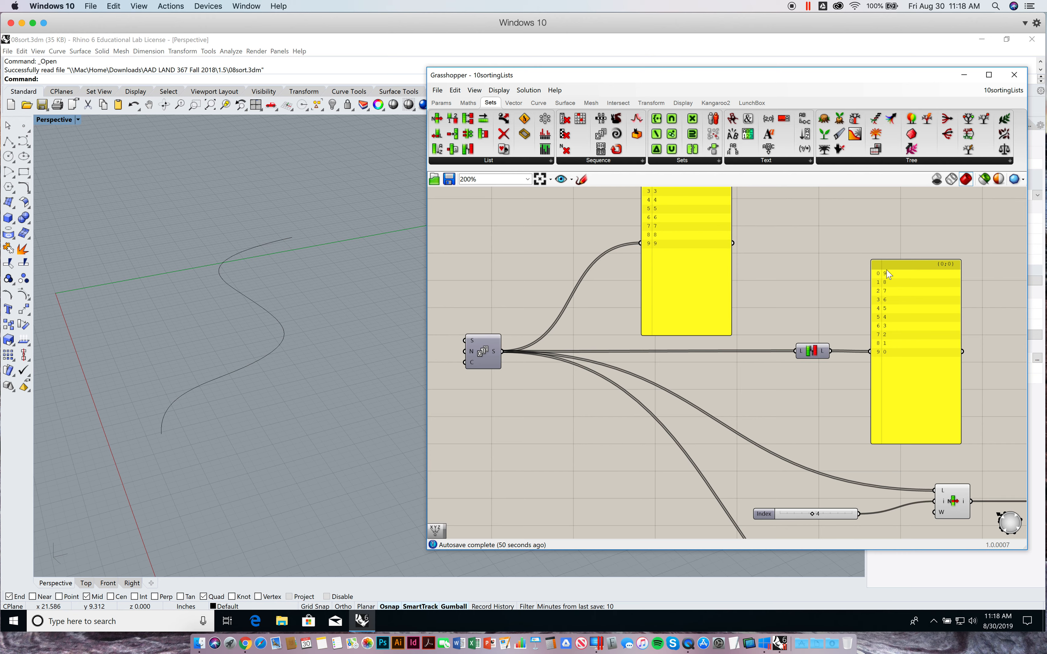
Copy the Series output panel with its wire and place the copy above the List Item output panel
right_drag(823, 311, 782, 252)
right_drag(801, 387, 738, 321)
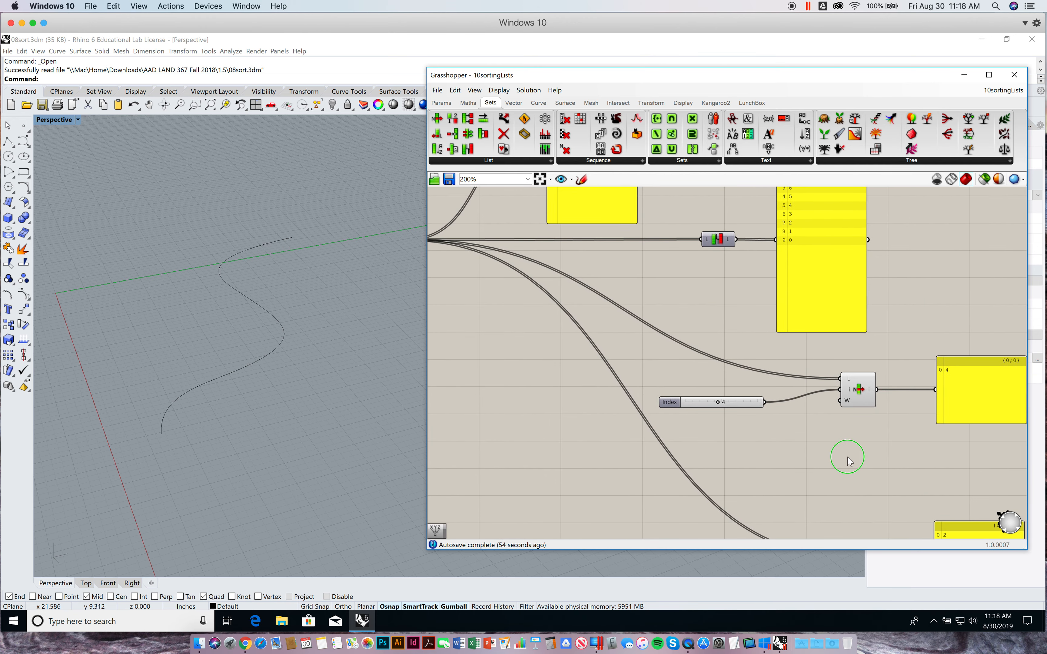
right_drag(849, 460, 818, 418)
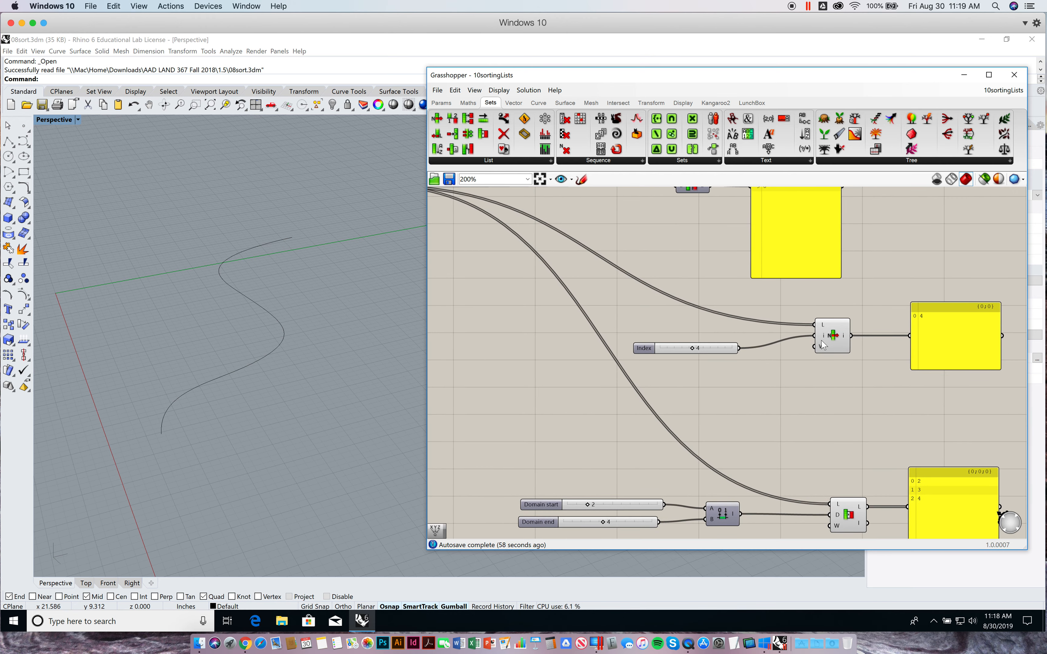
right_drag(831, 338, 837, 388)
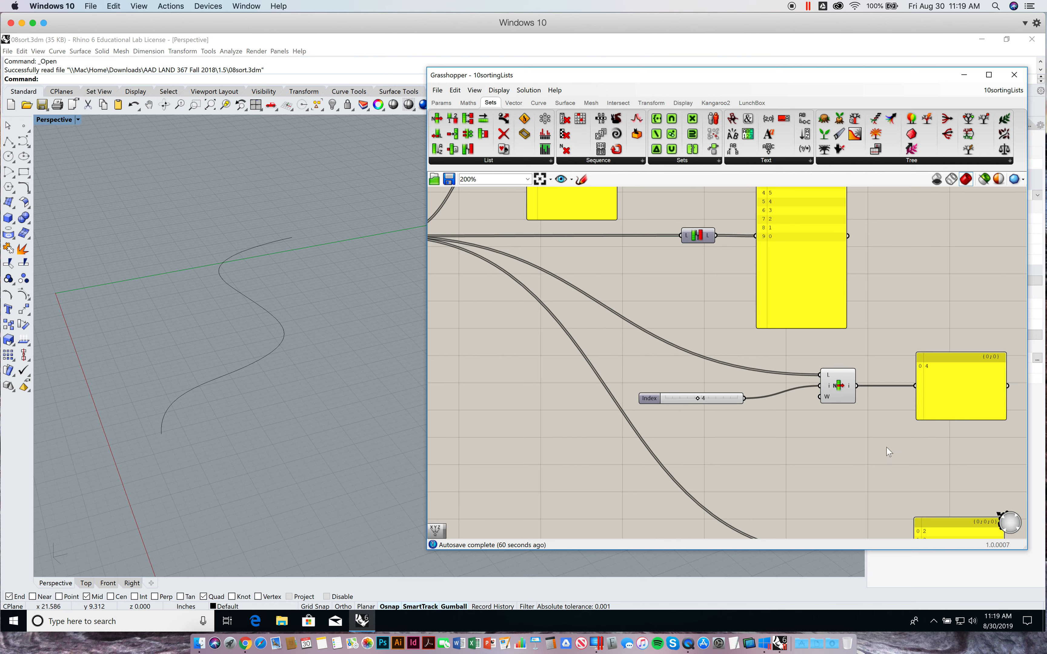
mouse_move(828, 386)
right_drag(629, 208, 629, 245)
drag(609, 249, 986, 355)
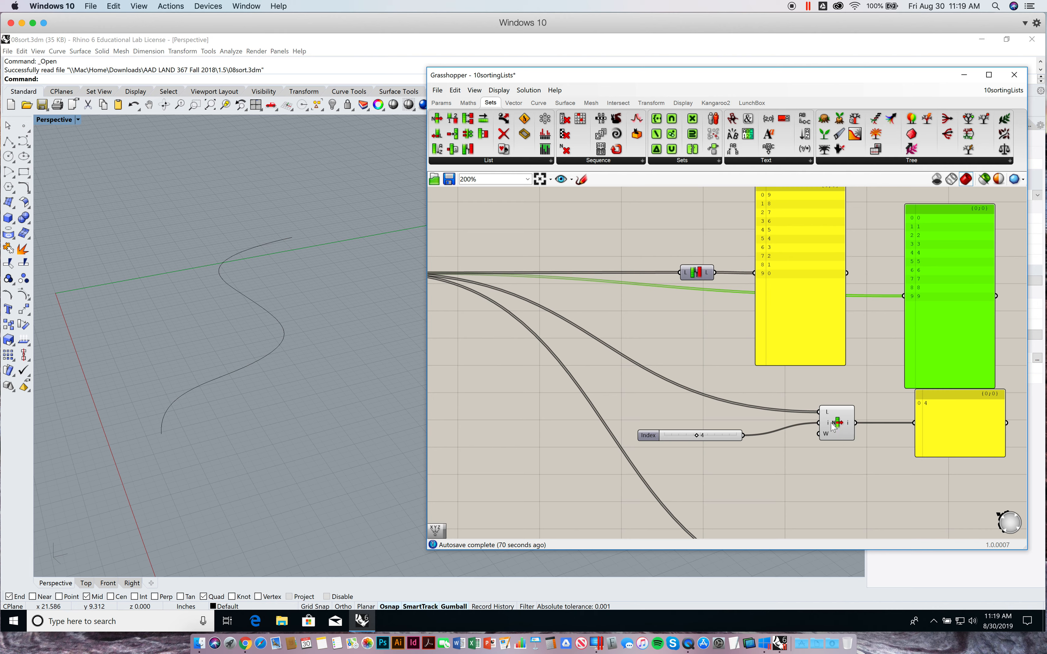
mouse_move(828, 426)
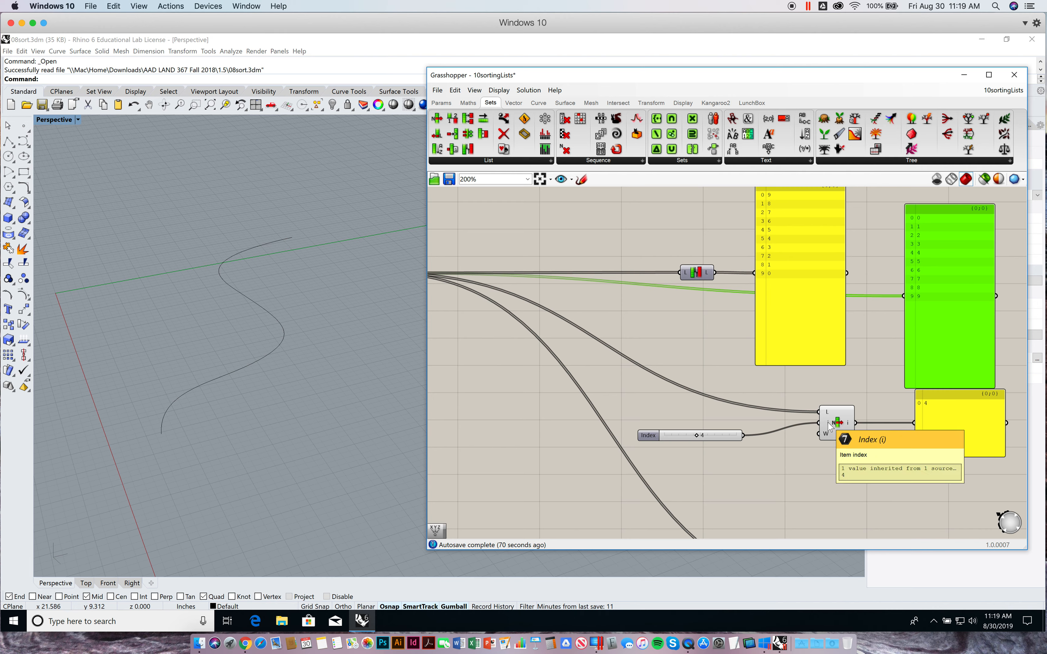
click(881, 252)
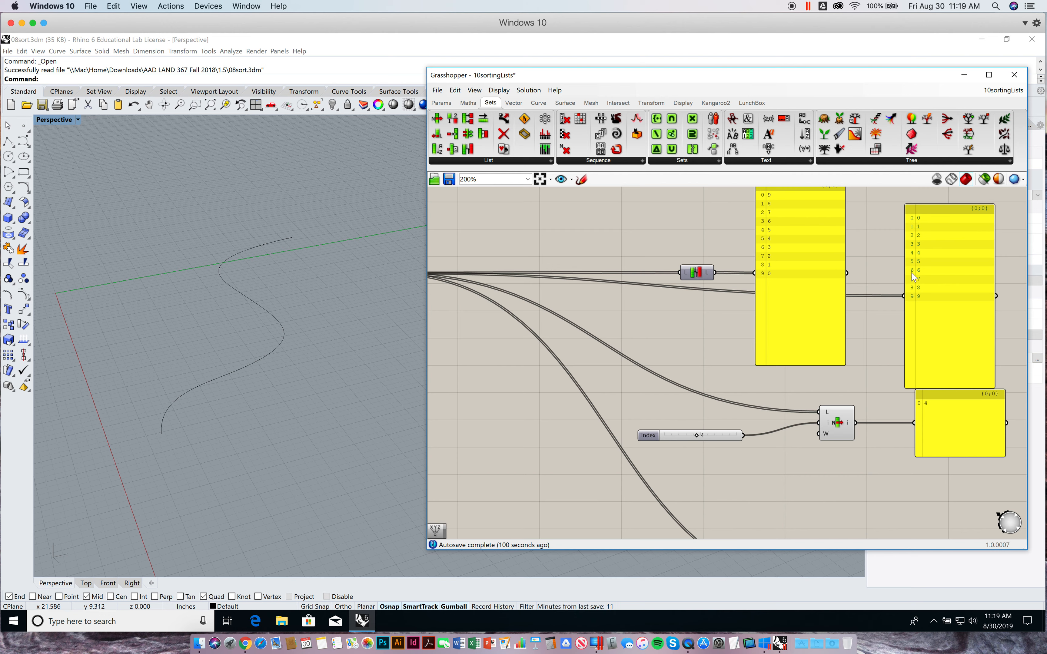
Align the copied Series panel with the List Item output panel beneath it
drag(937, 332, 946, 326)
click(896, 327)
right_drag(893, 327, 871, 327)
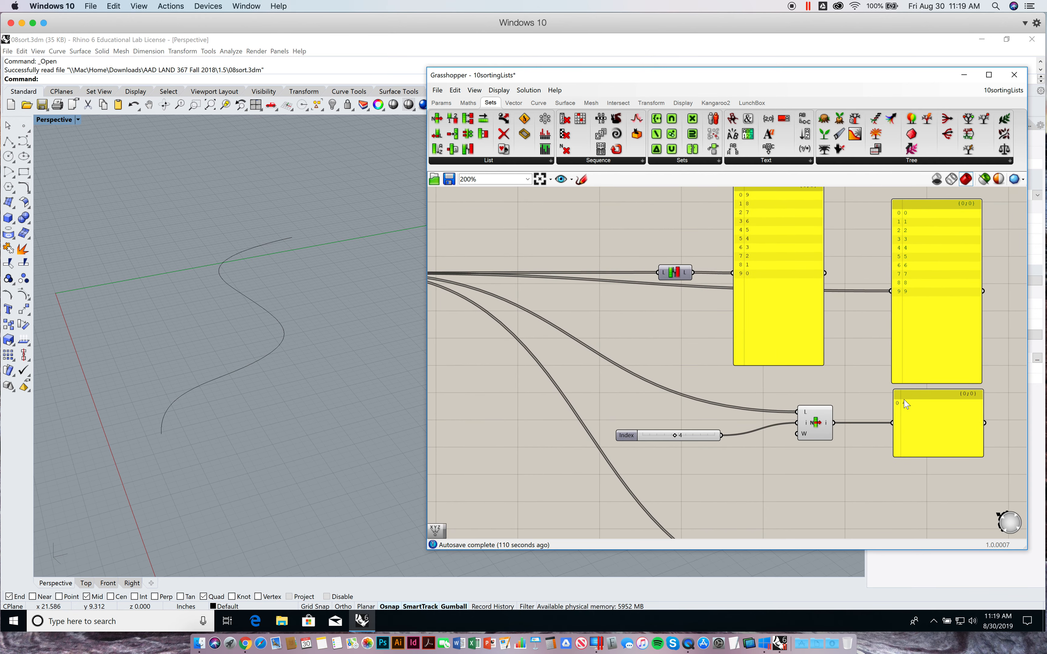
click(863, 388)
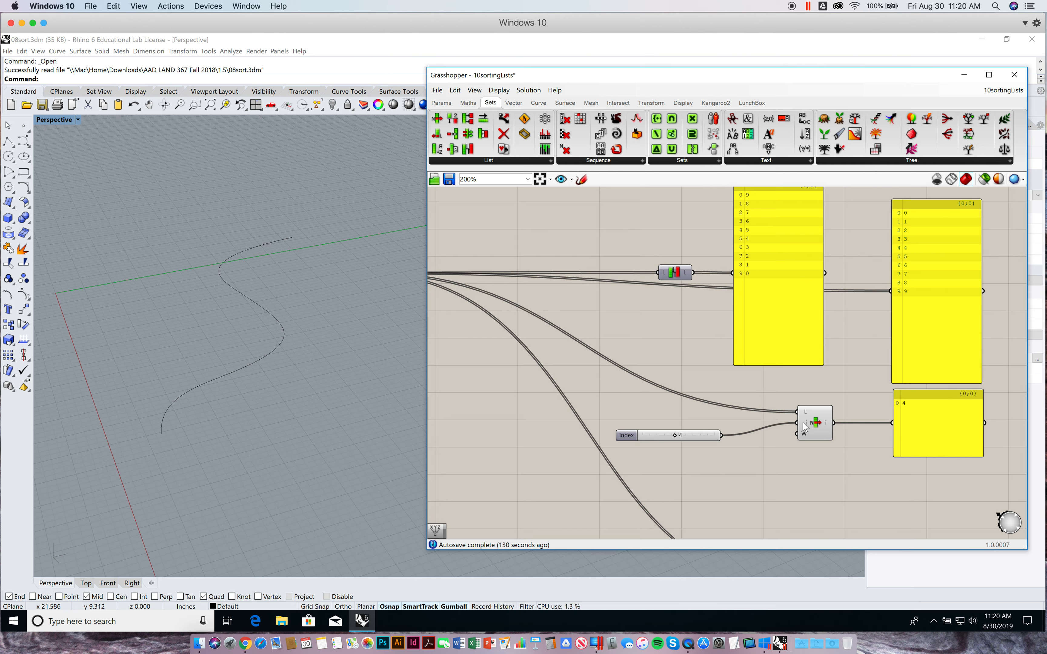
Set the Index slider feeding the List Item component to 0
drag(674, 435, 631, 437)
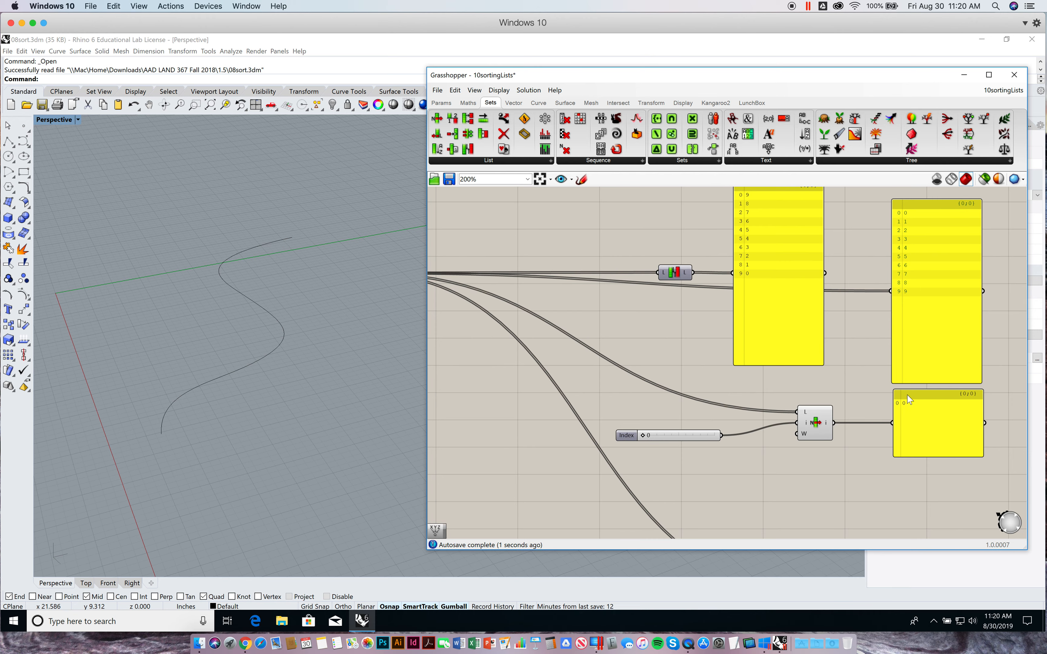
drag(861, 366, 848, 377)
scroll(853, 373, down, 2)
scroll(852, 372, up, 1)
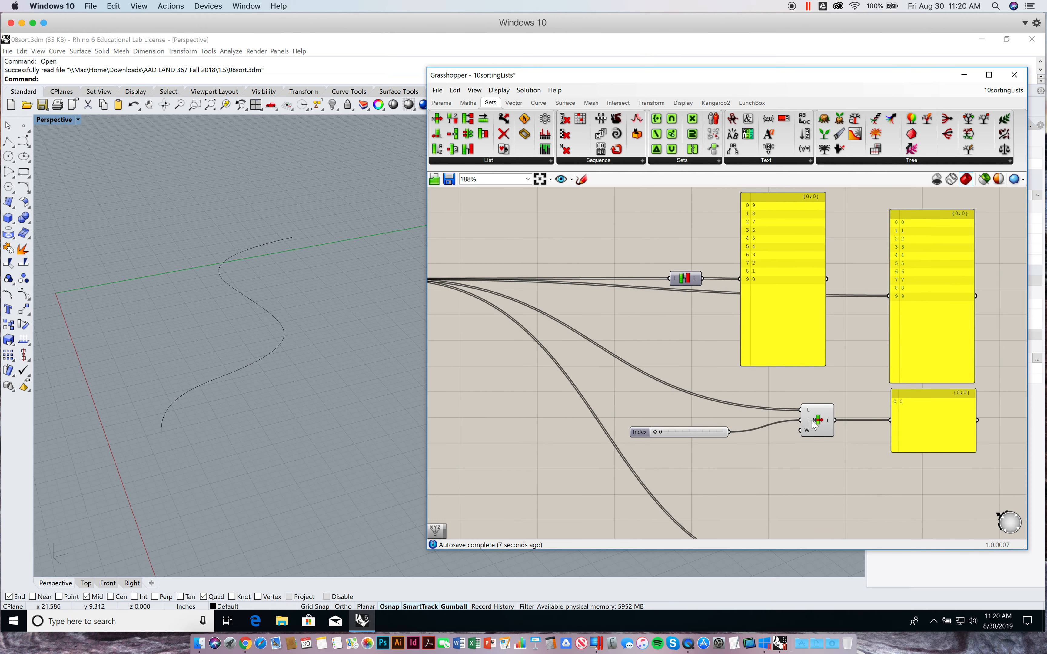
scroll(830, 375, down, 3)
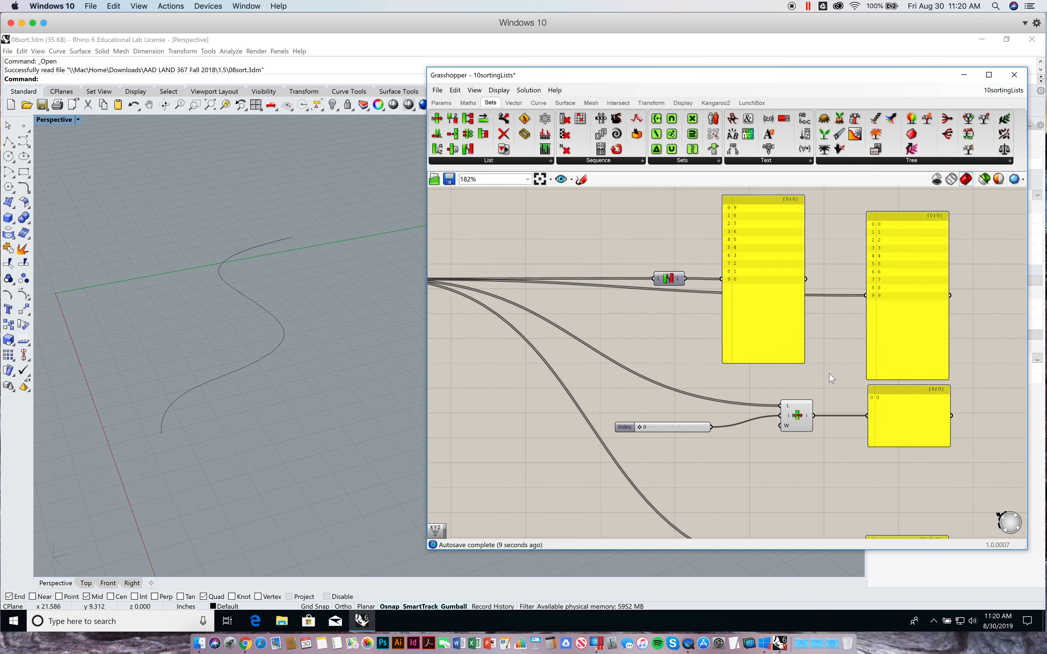
Examine the Sub List component, its Domain start and Domain end inputs, and its output panel
right_drag(830, 374, 799, 309)
scroll(763, 416, up, 8)
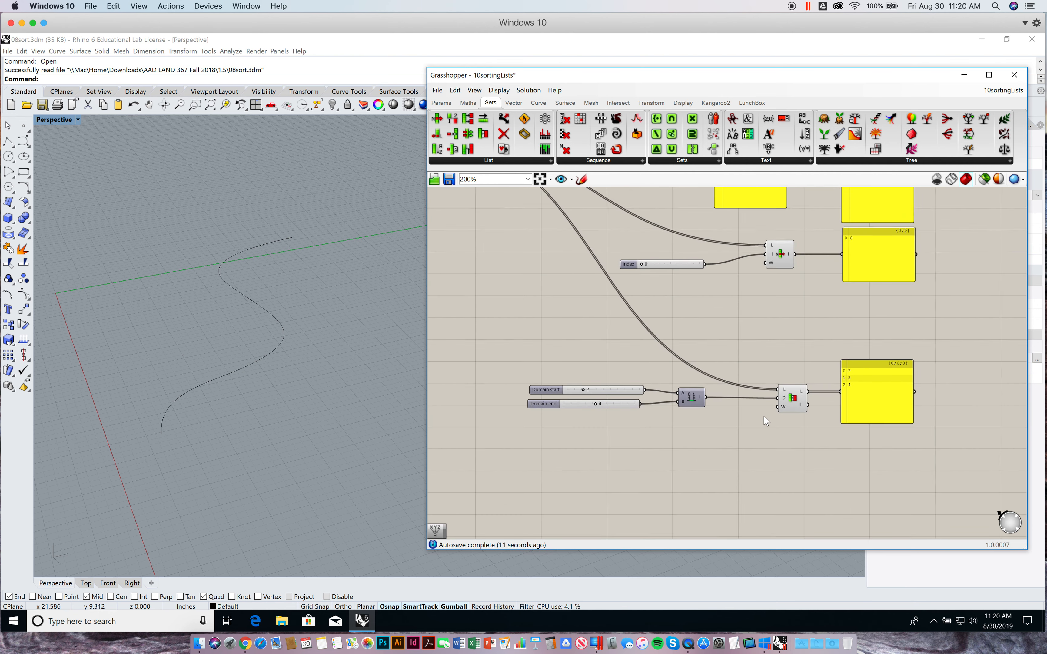
scroll(765, 420, down, 6)
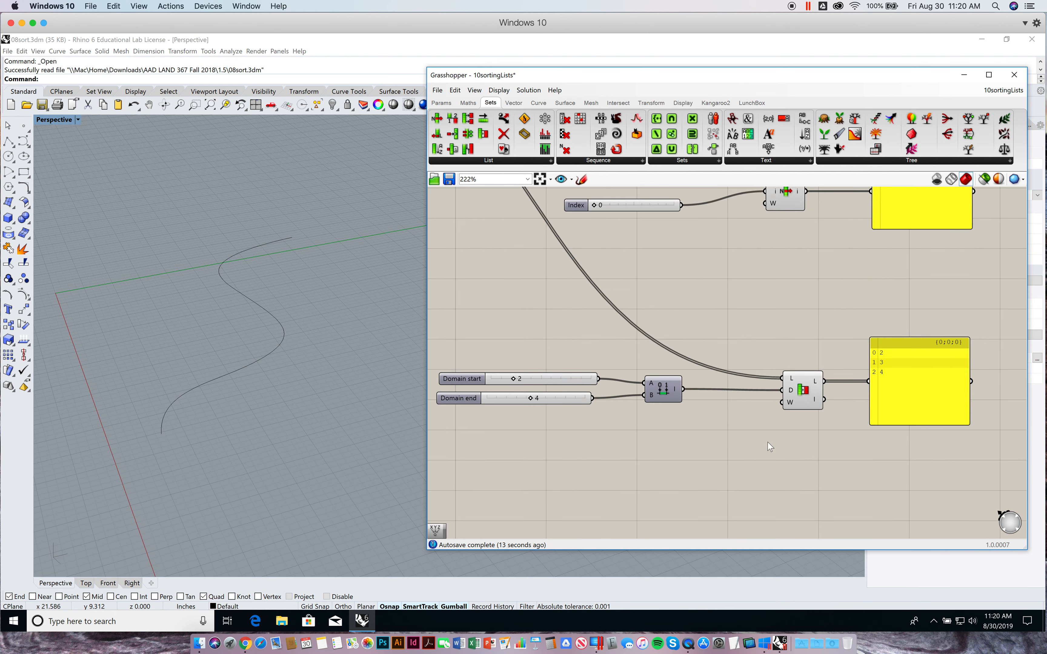
right_drag(766, 442, 788, 430)
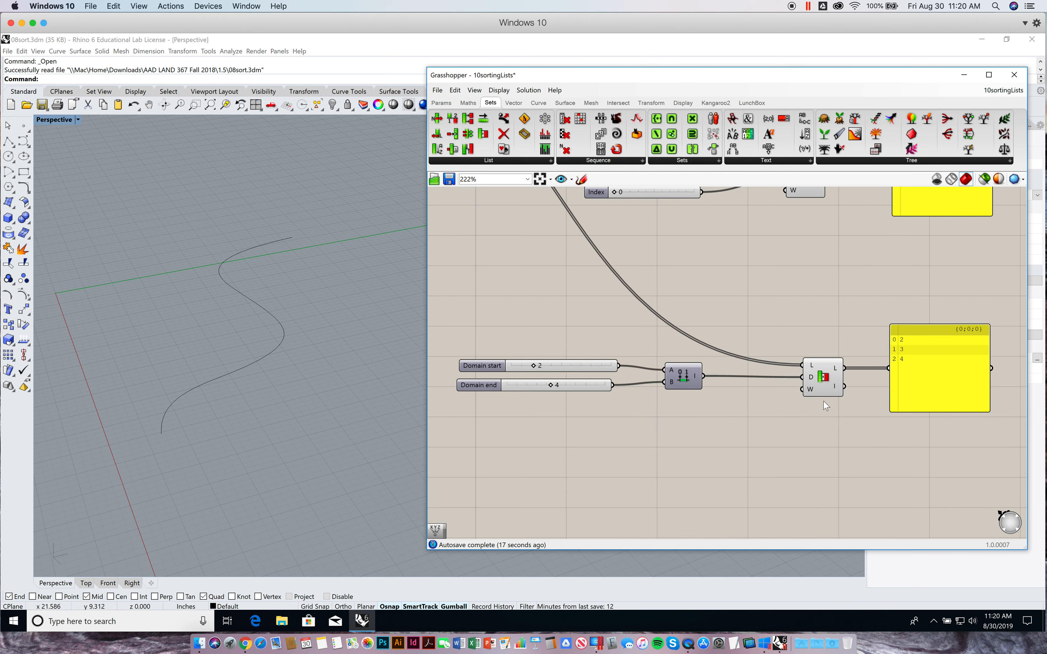
right_drag(786, 336, 787, 343)
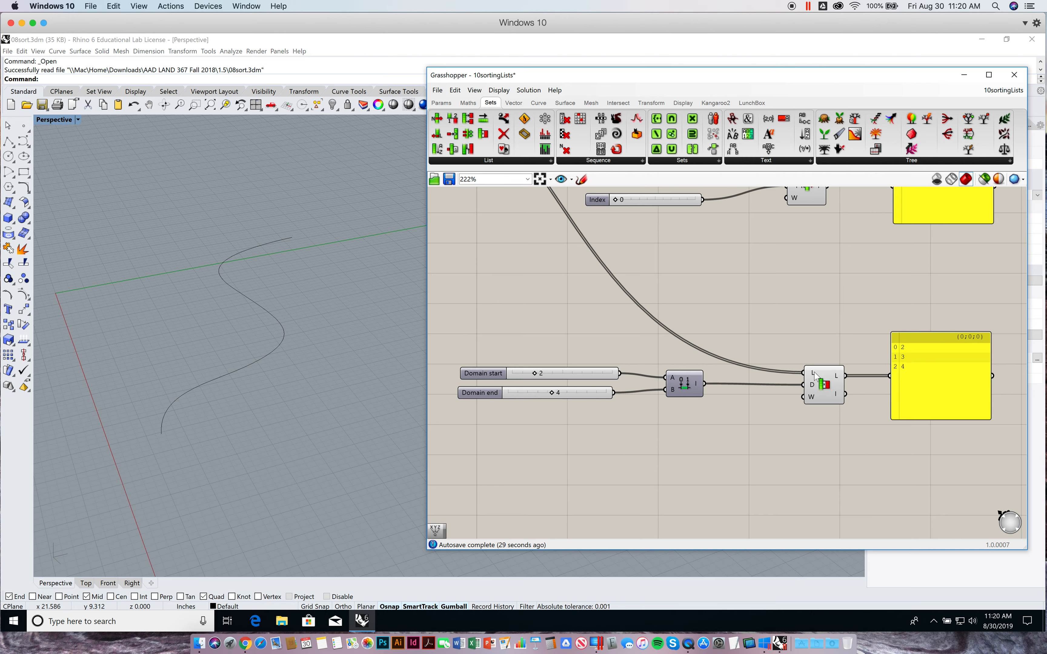
mouse_move(813, 372)
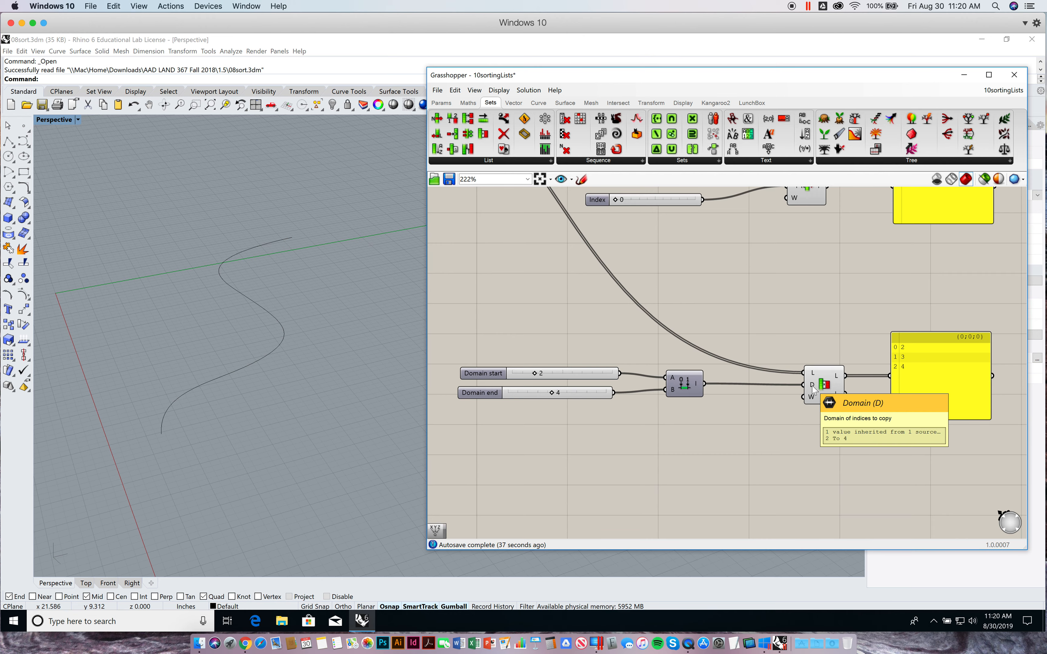
right_drag(903, 299, 895, 318)
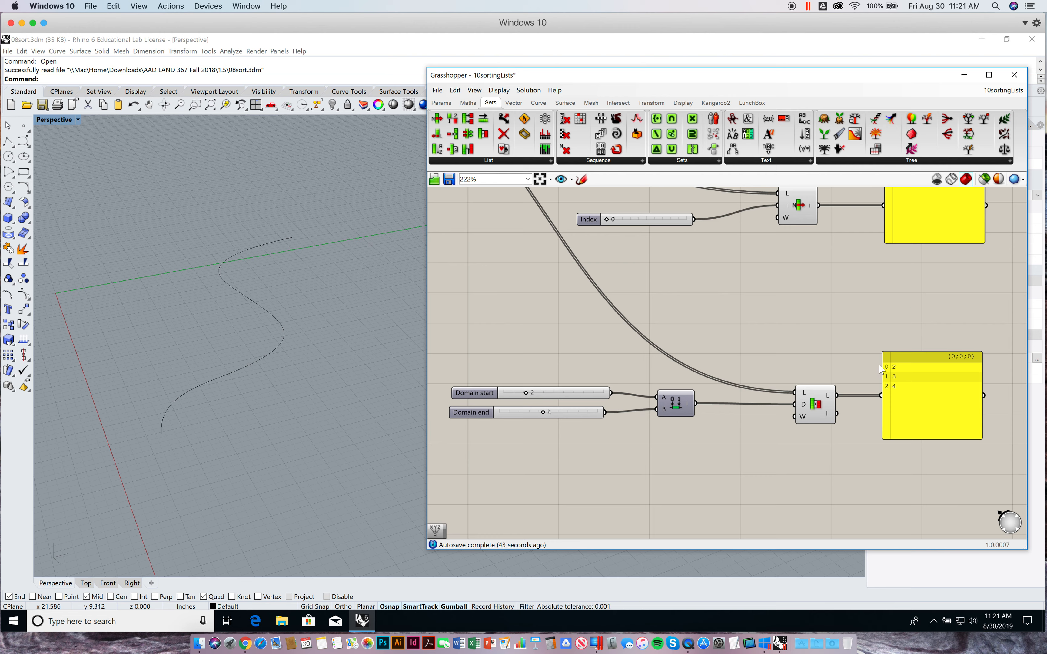
scroll(854, 377, down, 5)
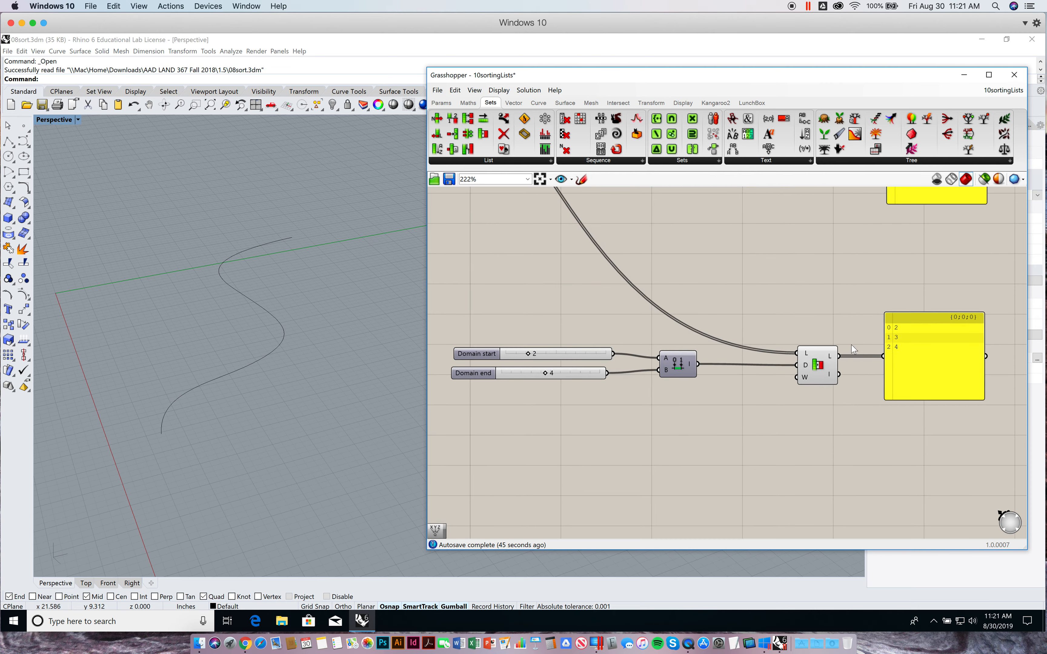
right_drag(835, 321, 811, 428)
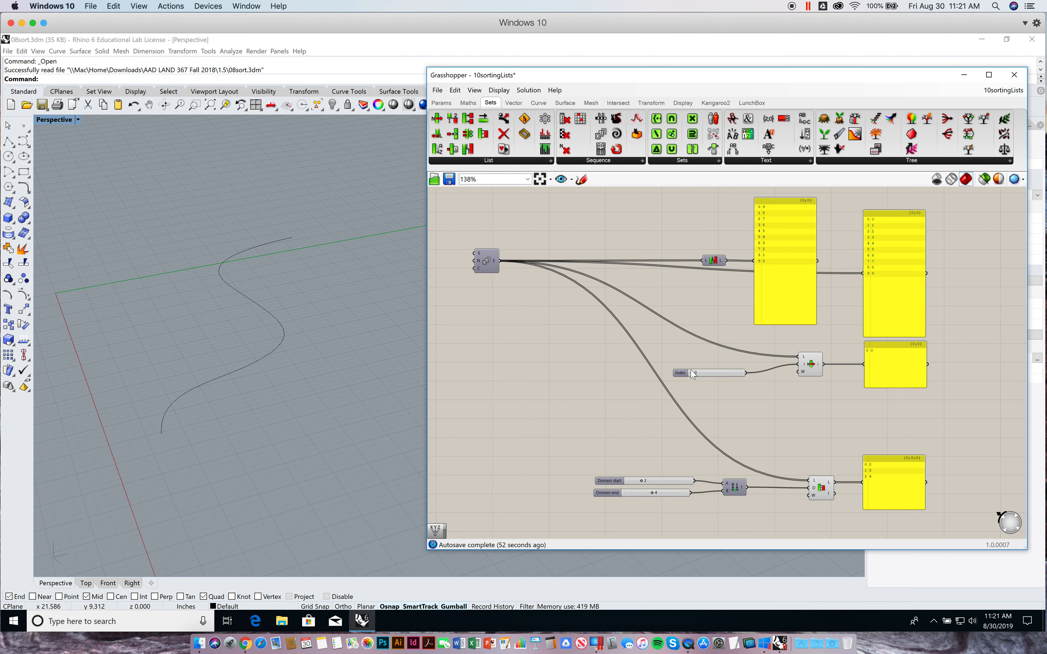
Try other values on the Index slider of the List Item component
mouse_move(692, 371)
mouse_down()
mouse_move(732, 373)
mouse_move(682, 375)
mouse_up()
drag(691, 373, 714, 374)
right_drag(656, 425, 658, 416)
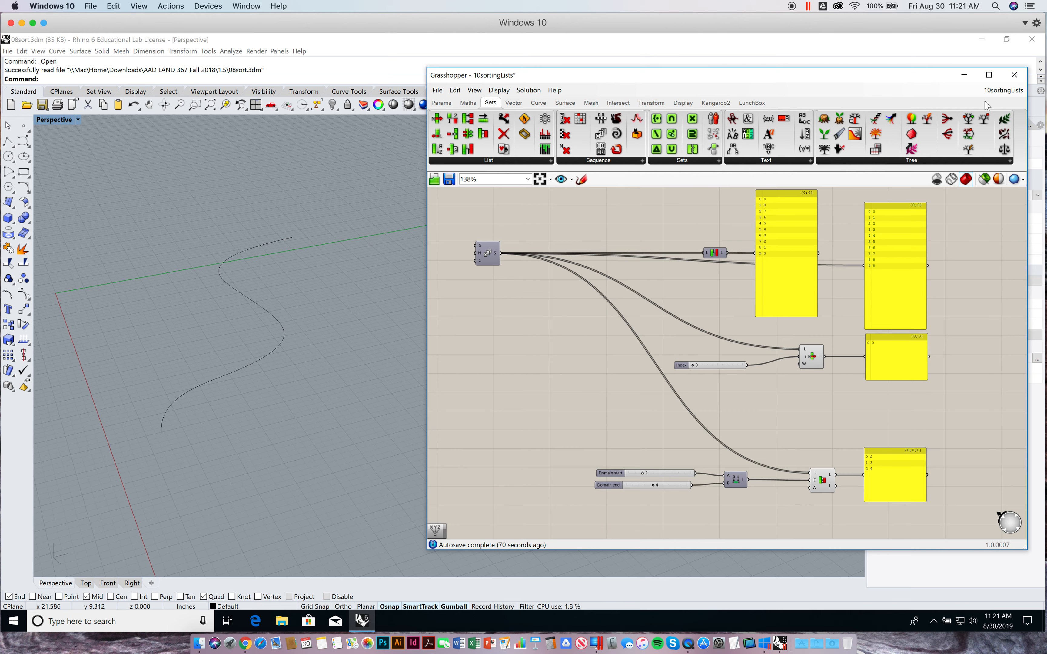
Switch to the 09sortingPtsByDistance definition and bring its components into view
mouse_move(995, 93)
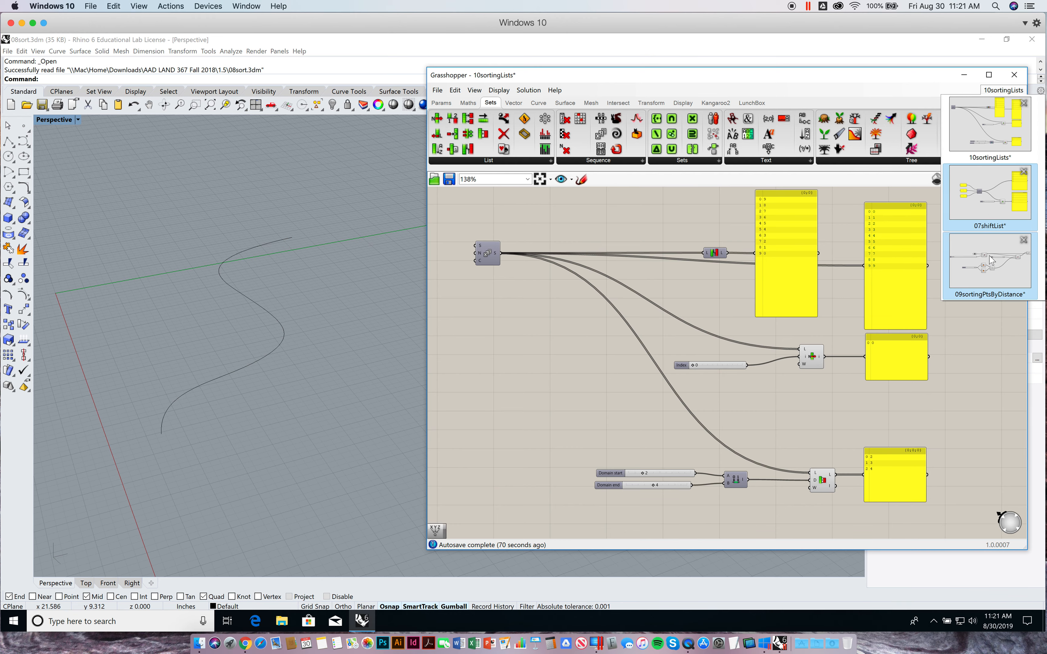
click(988, 269)
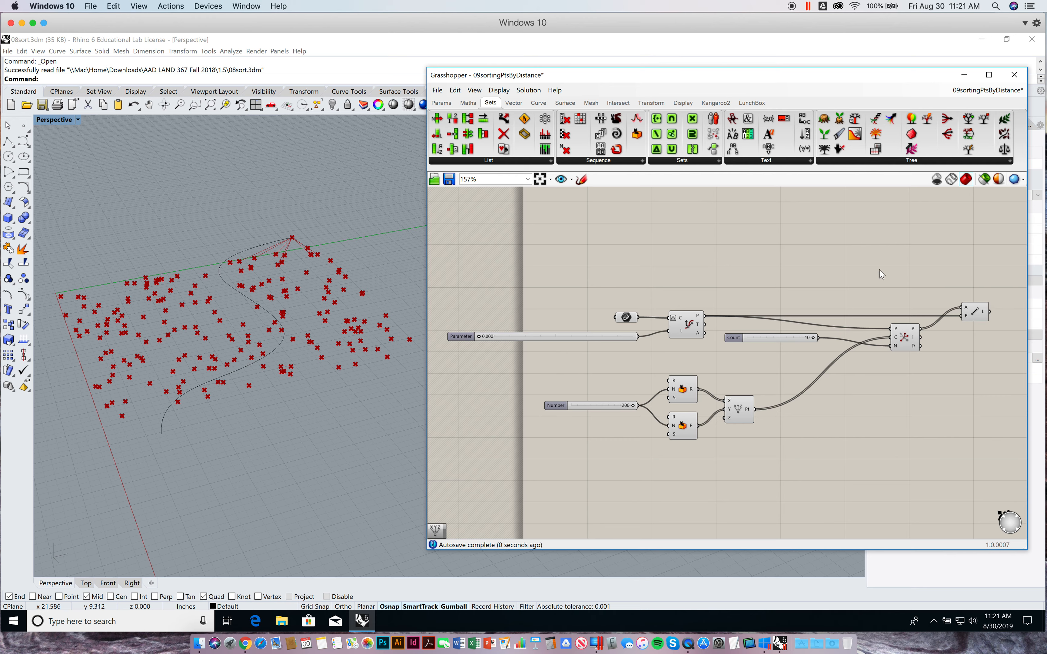
right_drag(799, 248, 833, 242)
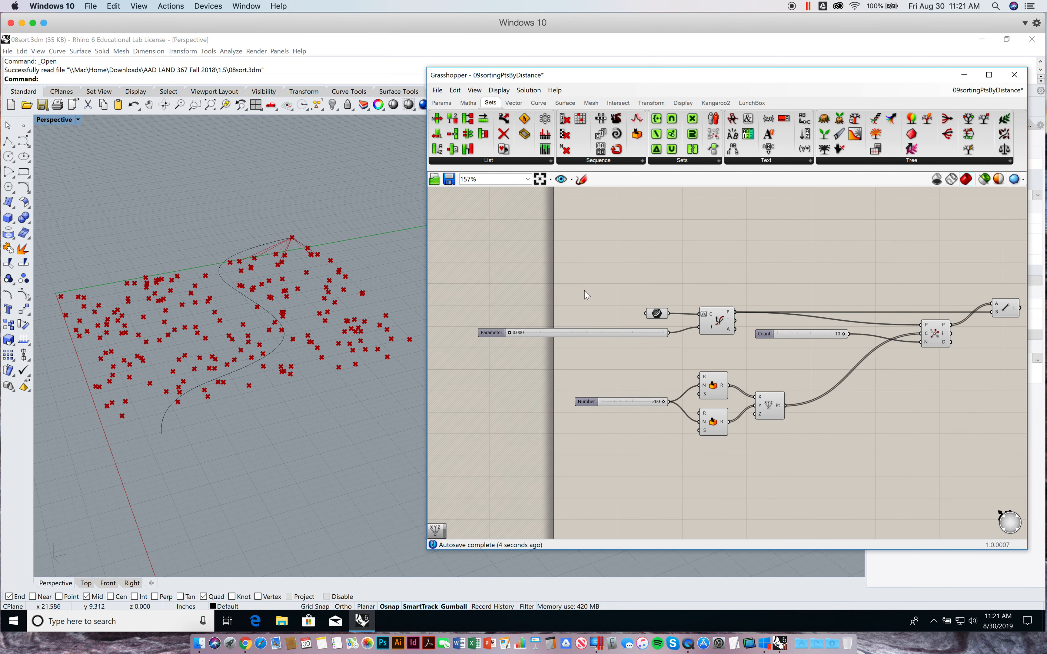
Examine the Curve parameter feeding Evaluate Curve, the Rhino curve it references, and its Set one Curve and Reparameterize options
right_drag(743, 193, 757, 204)
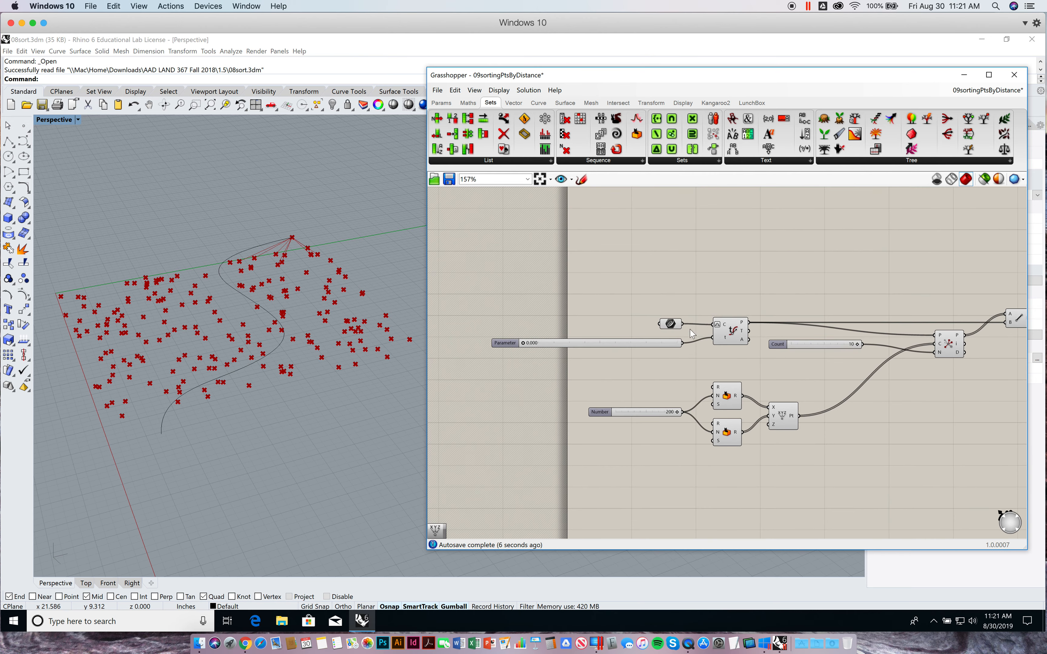
scroll(673, 328, up, 1)
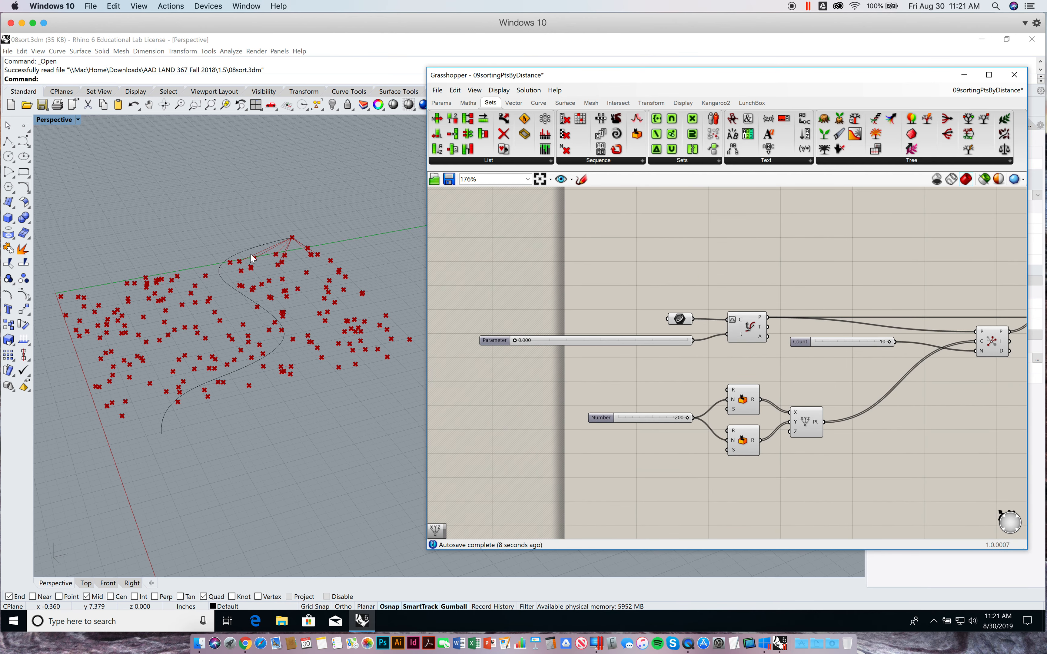
click(248, 251)
click(274, 210)
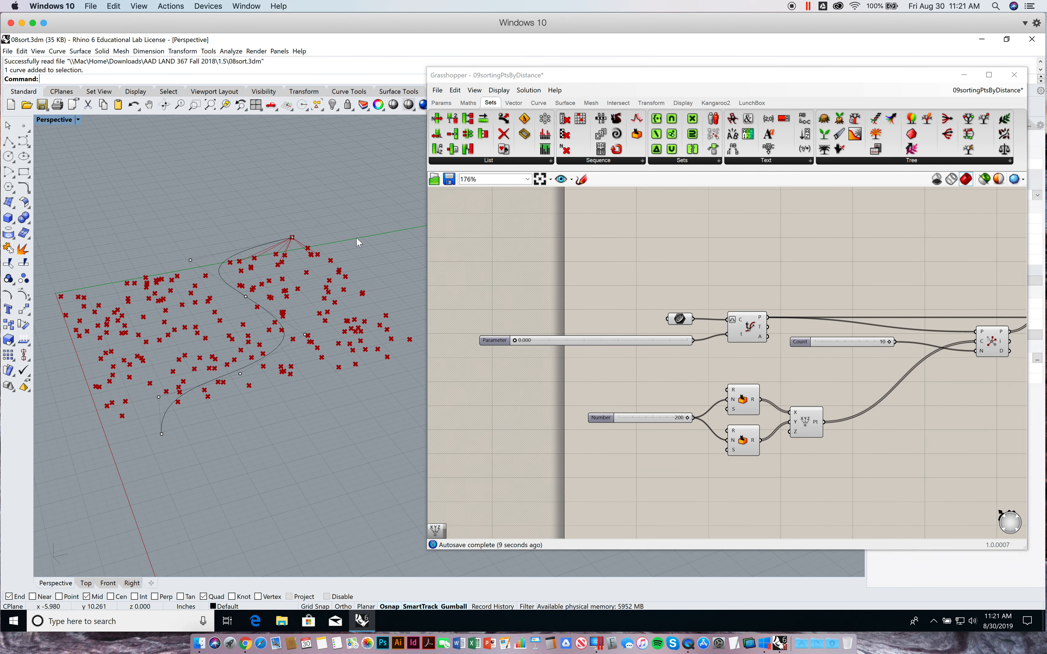
click(682, 318)
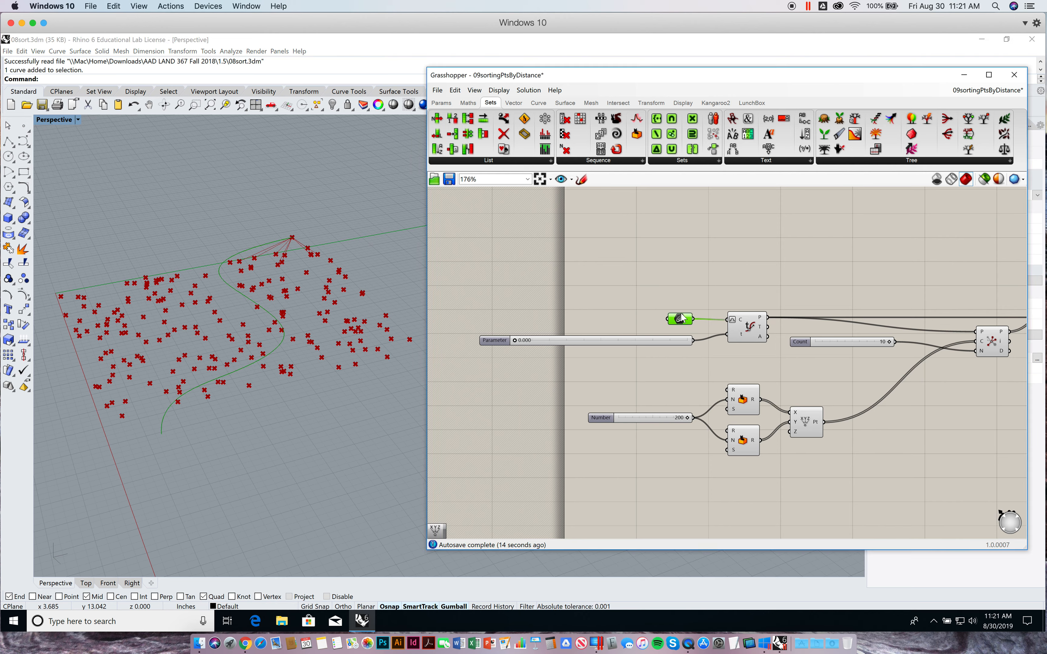
click(436, 104)
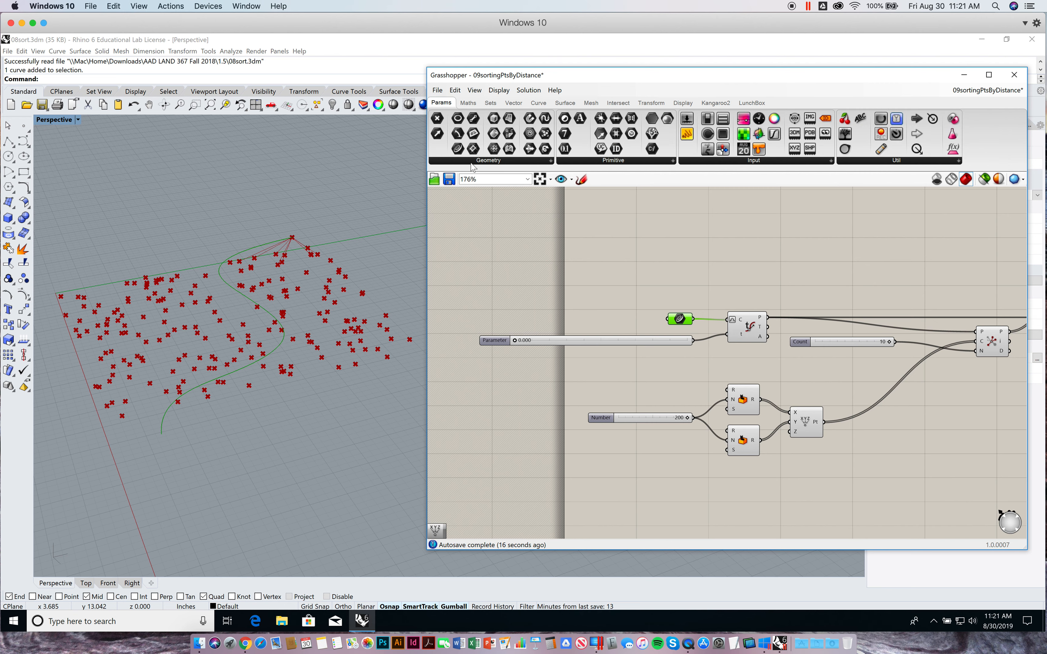
click(476, 161)
click(671, 216)
right_click(680, 320)
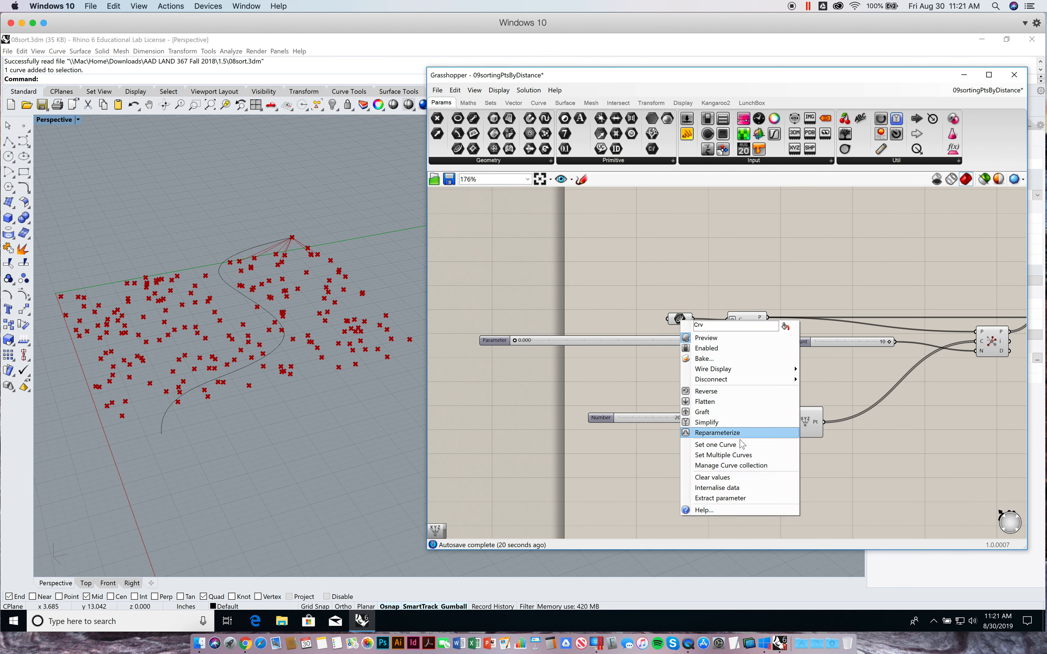
click(629, 249)
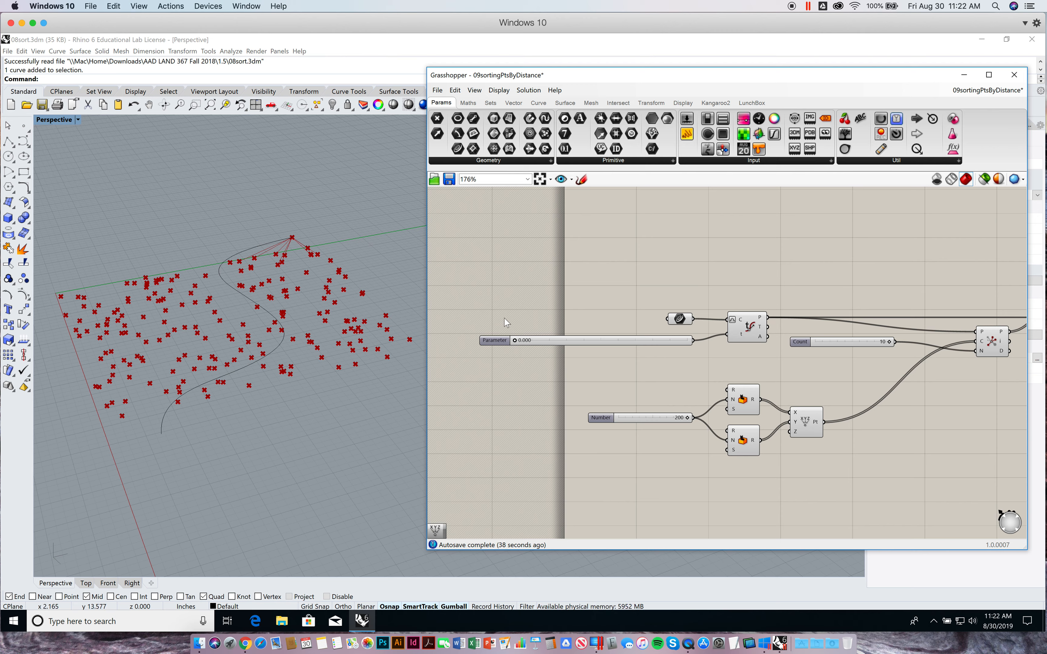
Inspect the evaluated point on the curve and the lines running from it to the surrounding points in the Rhino viewport
scroll(291, 240, up, 5)
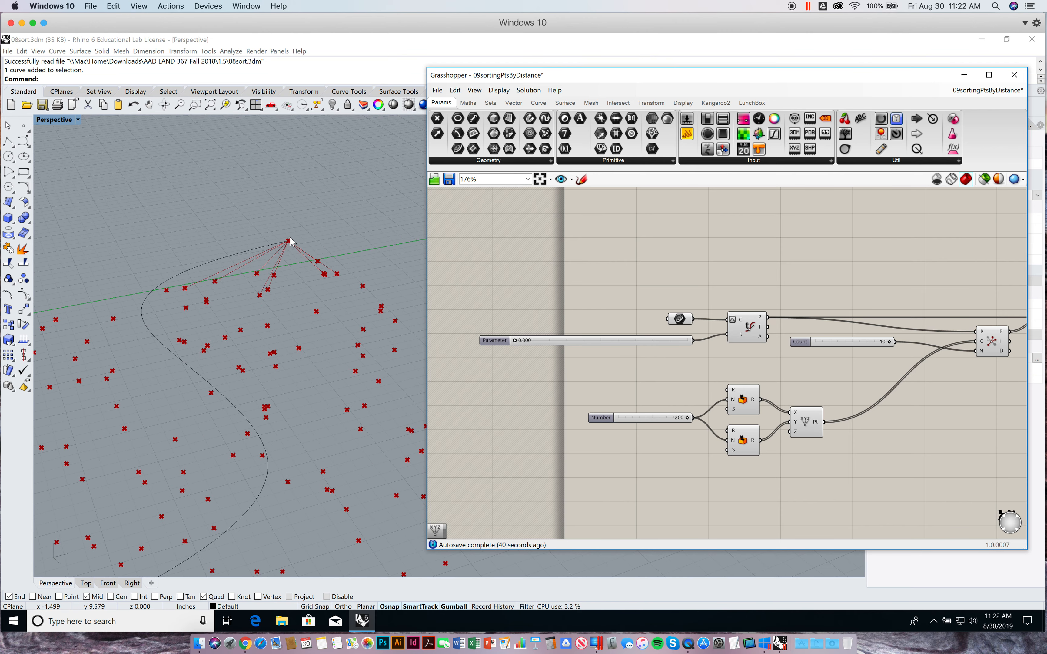
scroll(291, 240, up, 2)
scroll(289, 239, up, 2)
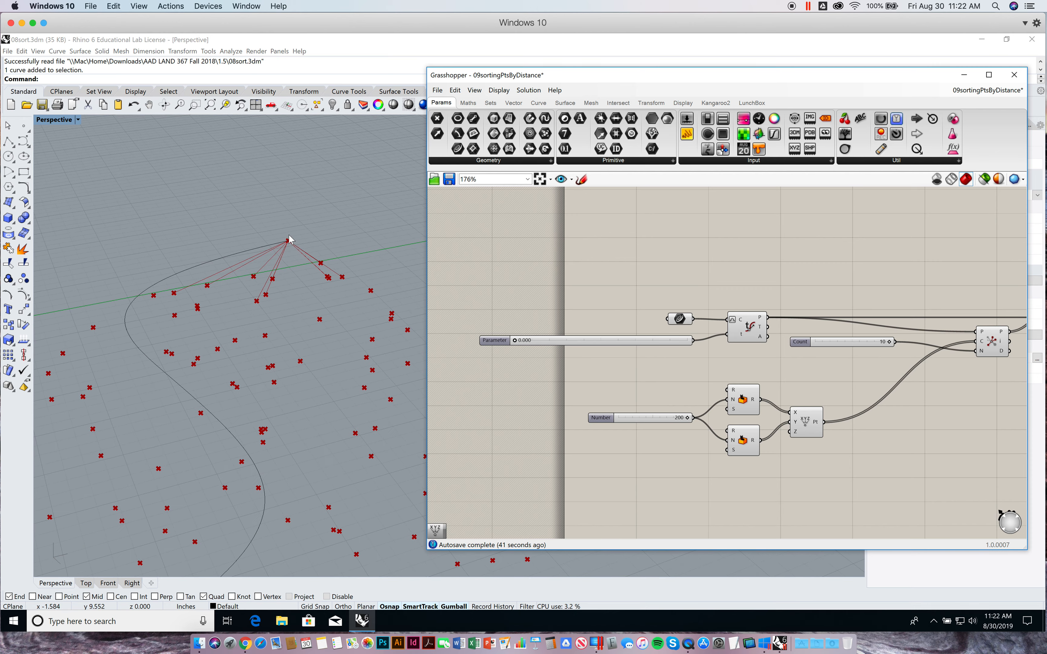
scroll(290, 239, down, 5)
Examine how the Number slider and the two Random components feed the X and Y inputs of Construct Point
right_drag(800, 297, 772, 280)
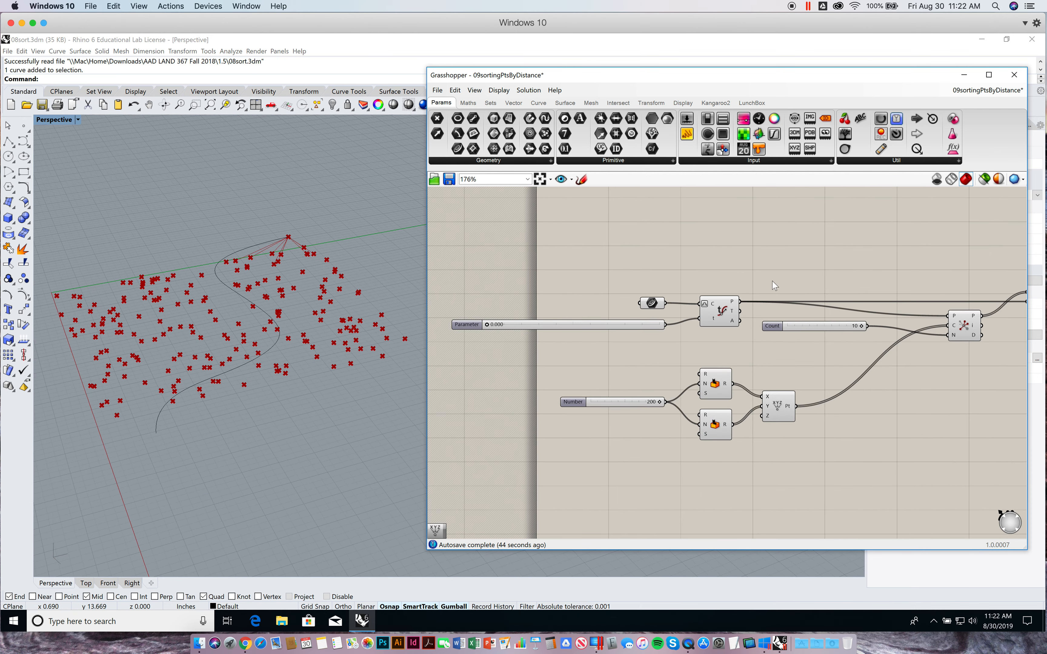
right_drag(769, 371, 784, 358)
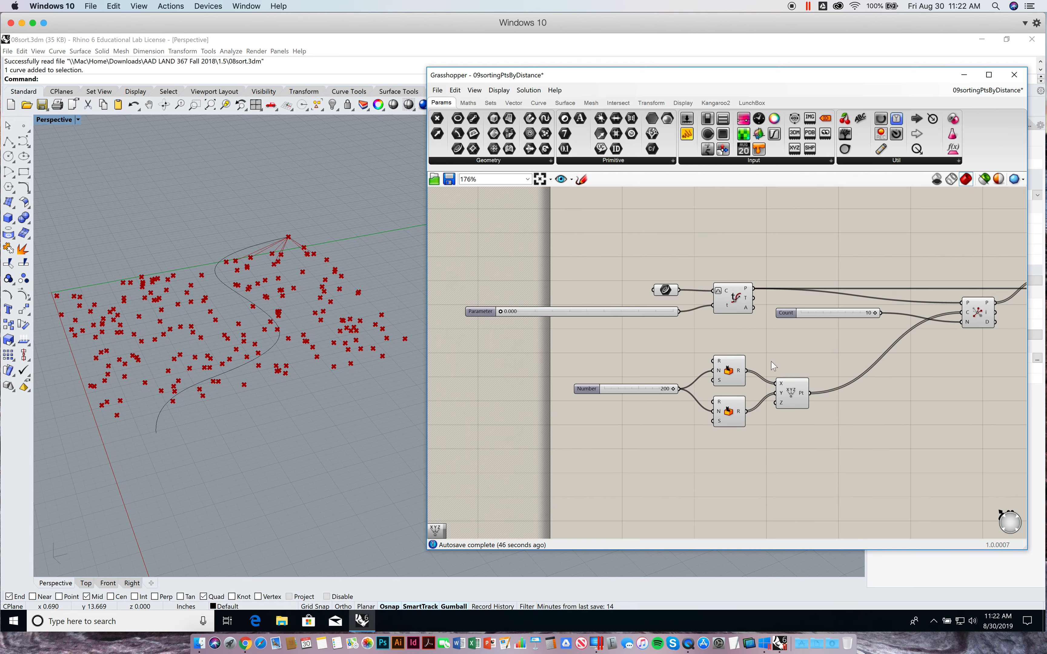
click(729, 379)
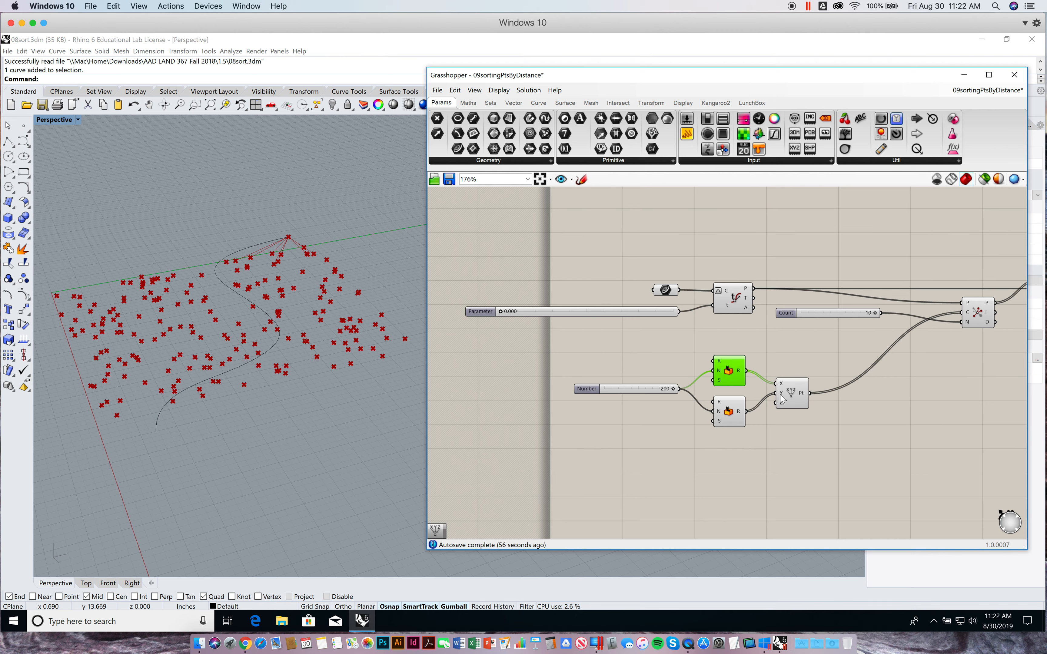
right_drag(803, 407, 787, 400)
mouse_move(785, 389)
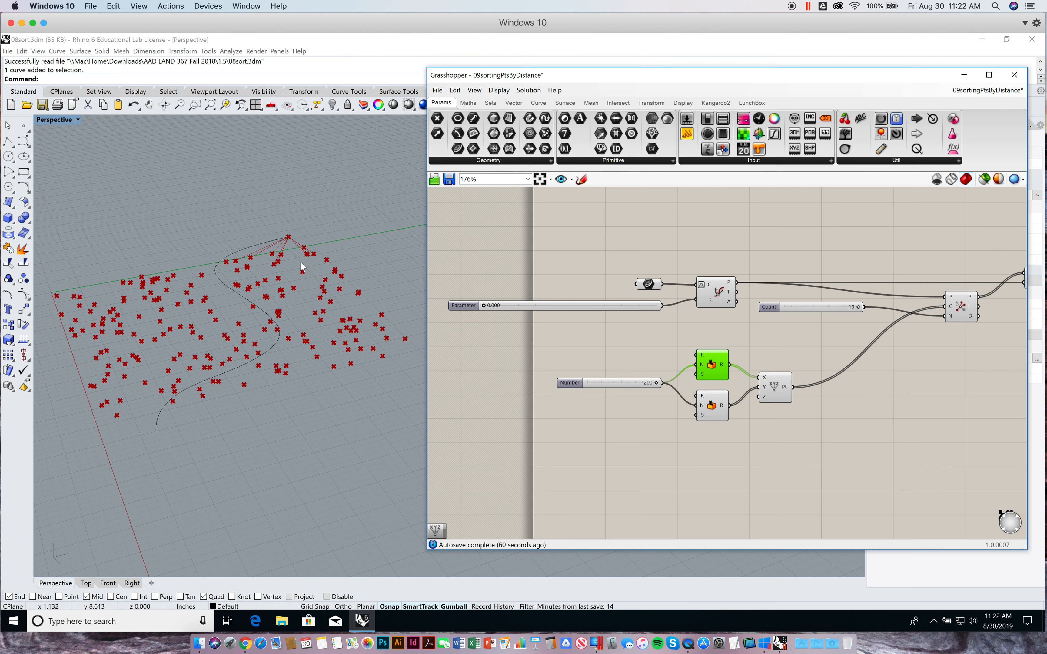
click(774, 389)
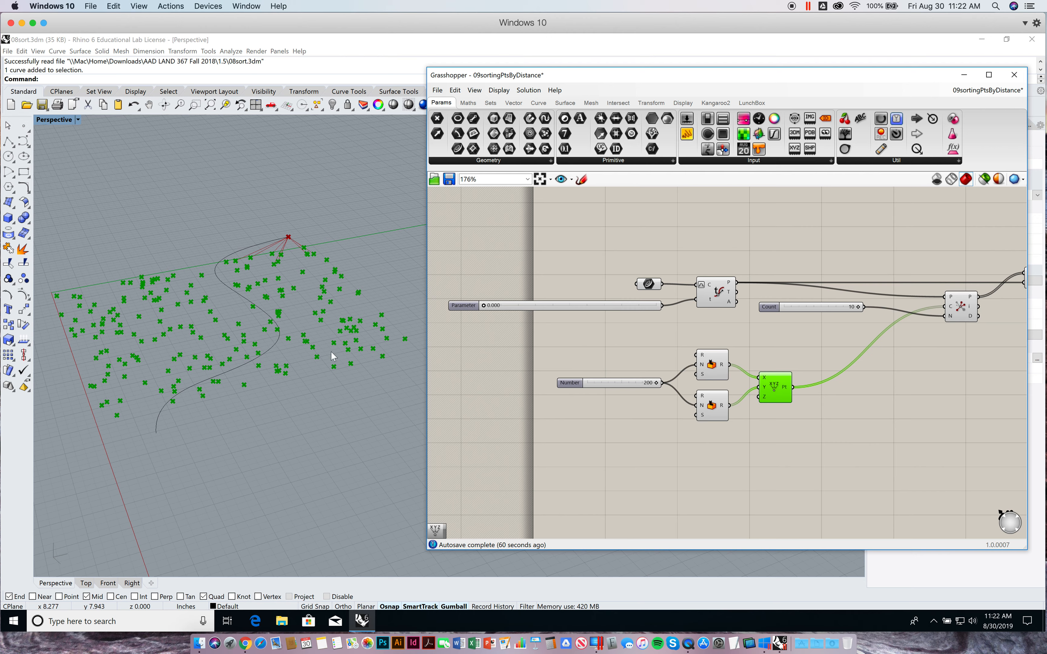
Examine the Closest Points component and trace its inputs back to Evaluate Curve, the Count slider and Construct Point
click(734, 464)
right_drag(793, 449, 731, 467)
right_drag(856, 407, 804, 430)
scroll(877, 356, up, 1)
scroll(876, 358, up, 7)
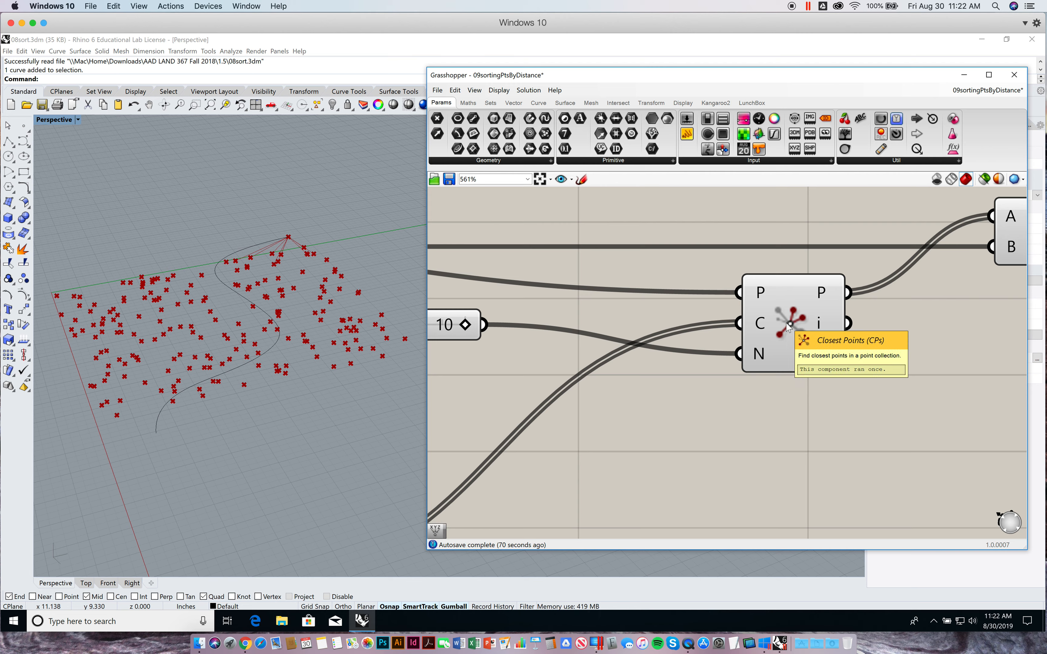
scroll(786, 322, down, 4)
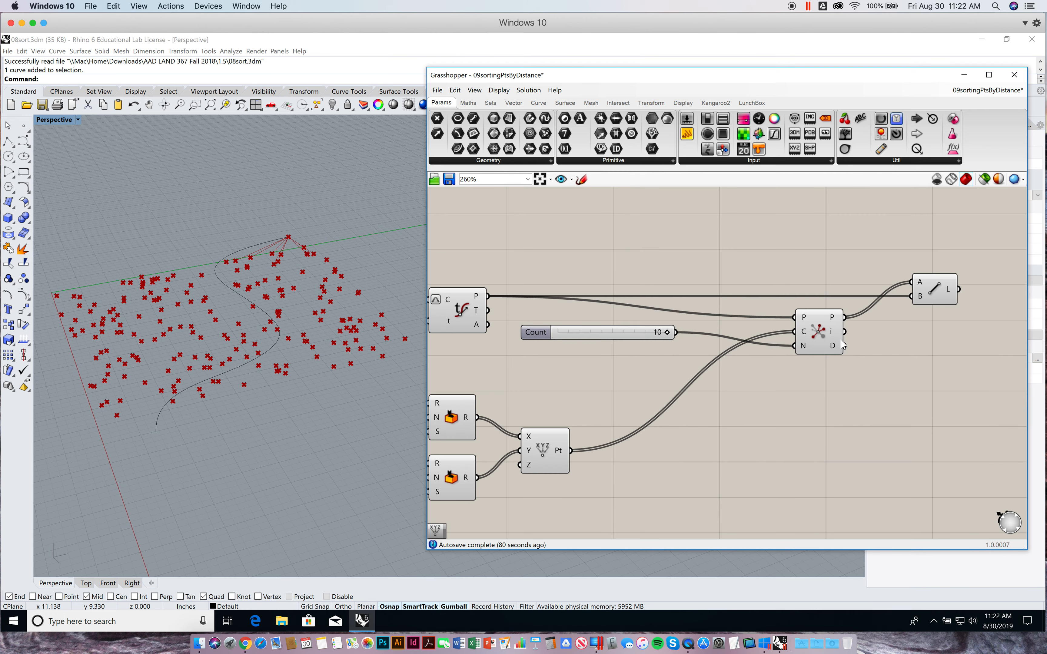
click(528, 304)
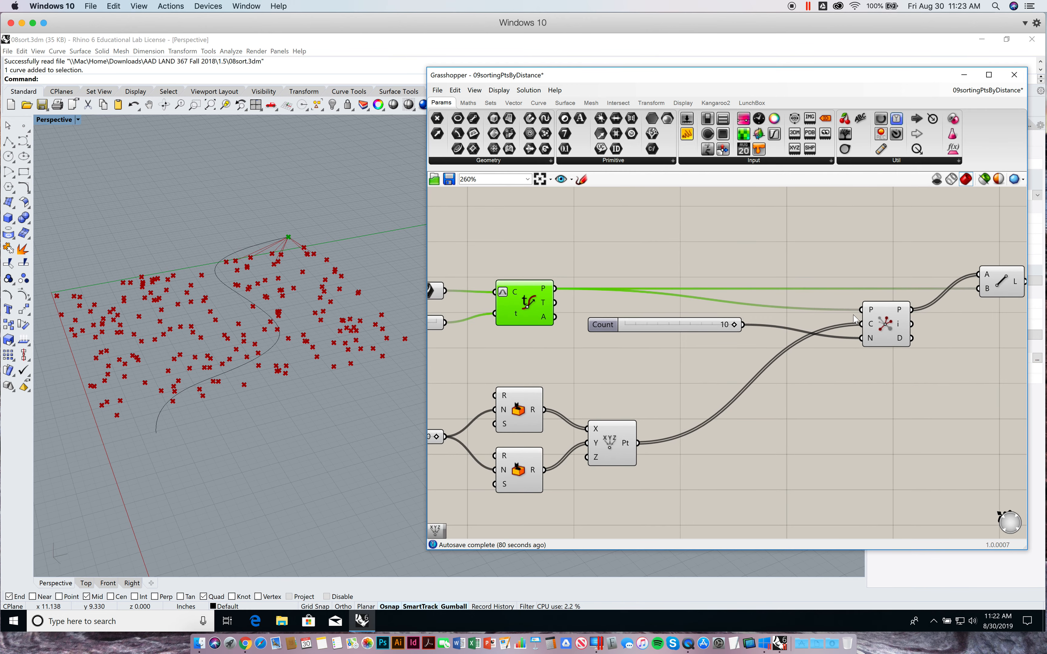
mouse_move(872, 313)
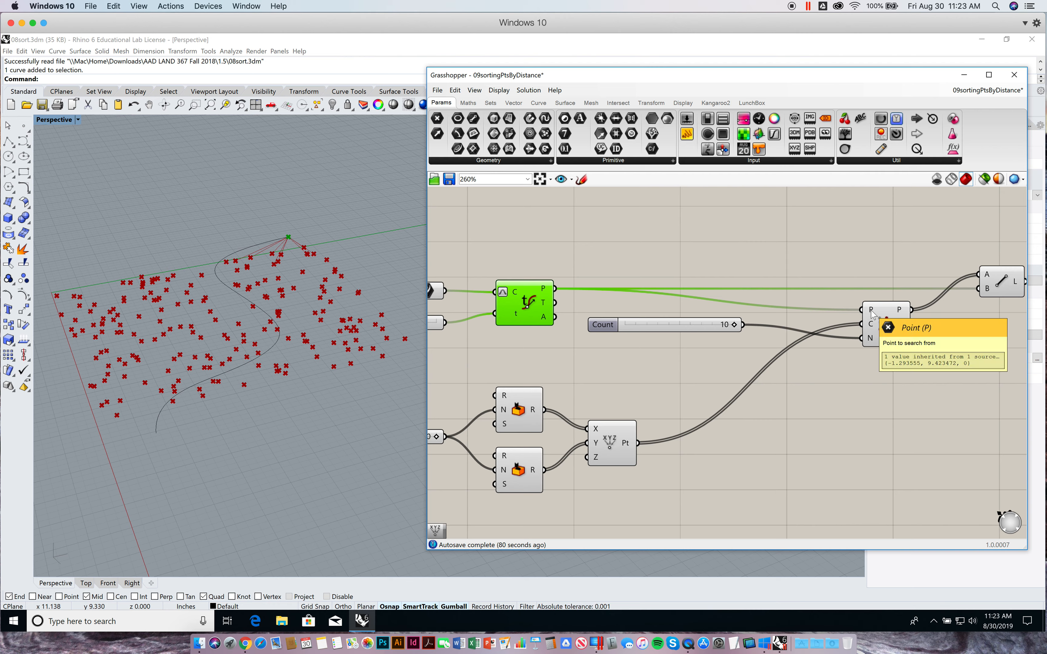
click(609, 453)
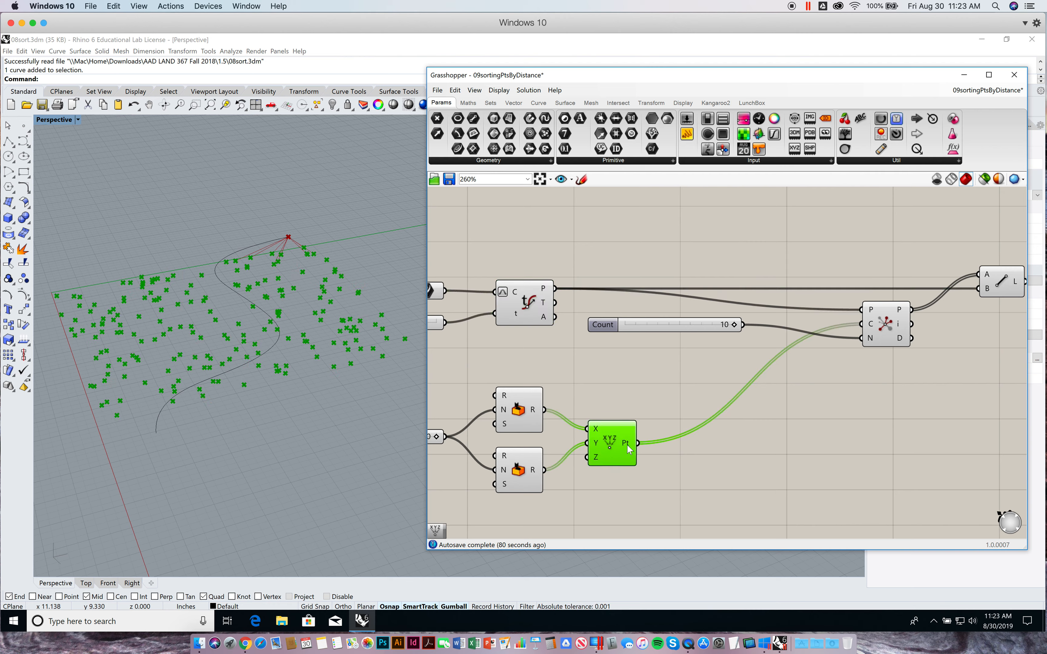
mouse_move(873, 327)
right_drag(906, 397, 842, 425)
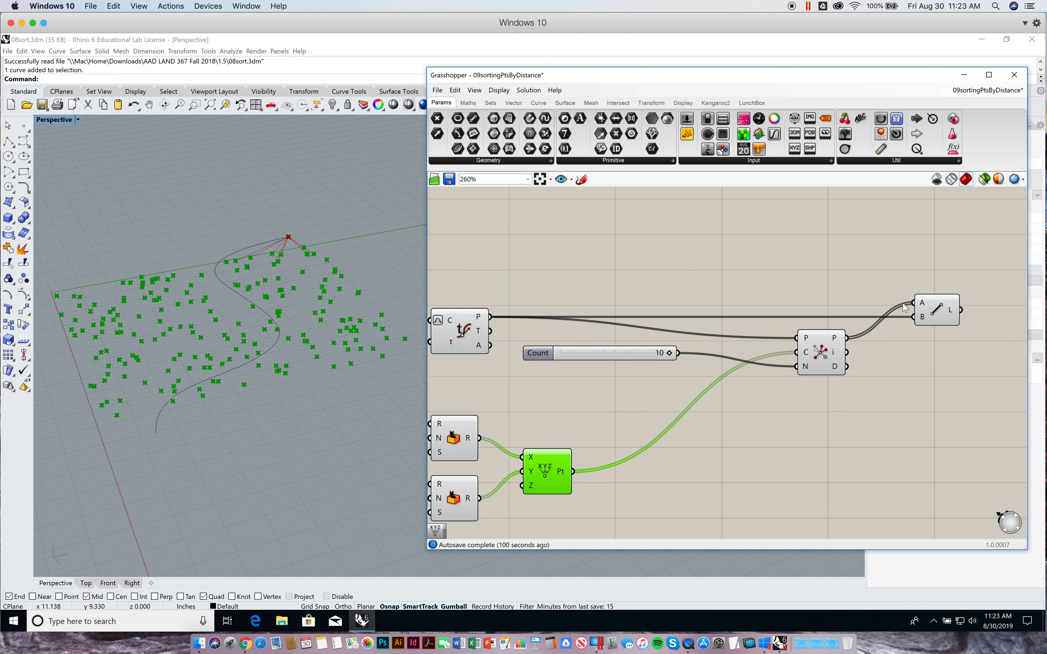
Examine the Line component's A and B inputs and the lines it draws from the curve point in the viewport
mouse_move(922, 305)
click(936, 312)
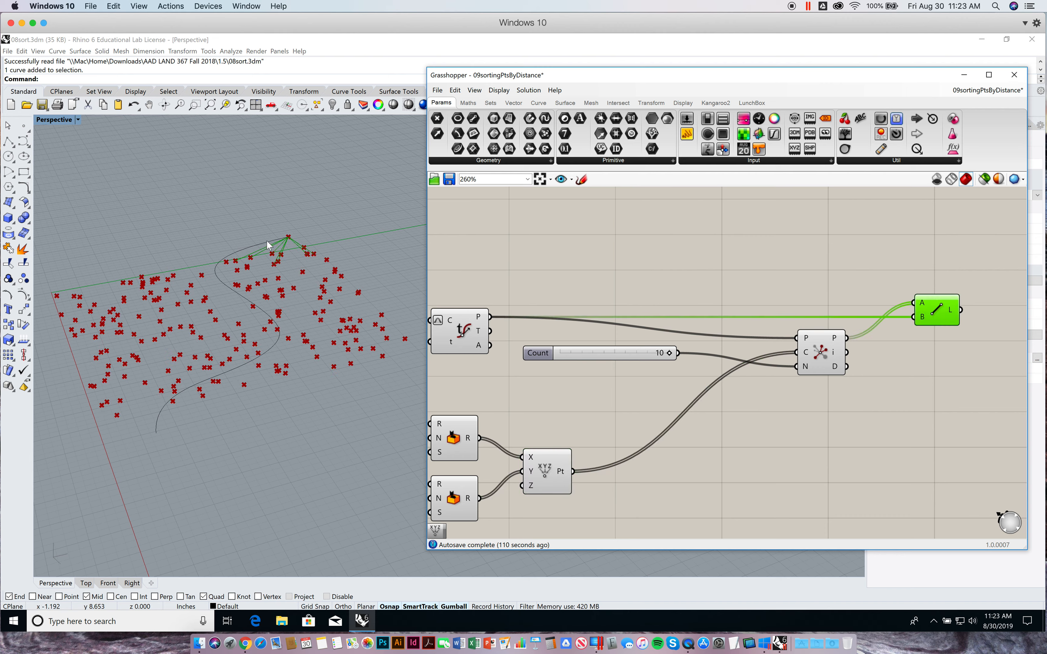
scroll(279, 252, up, 5)
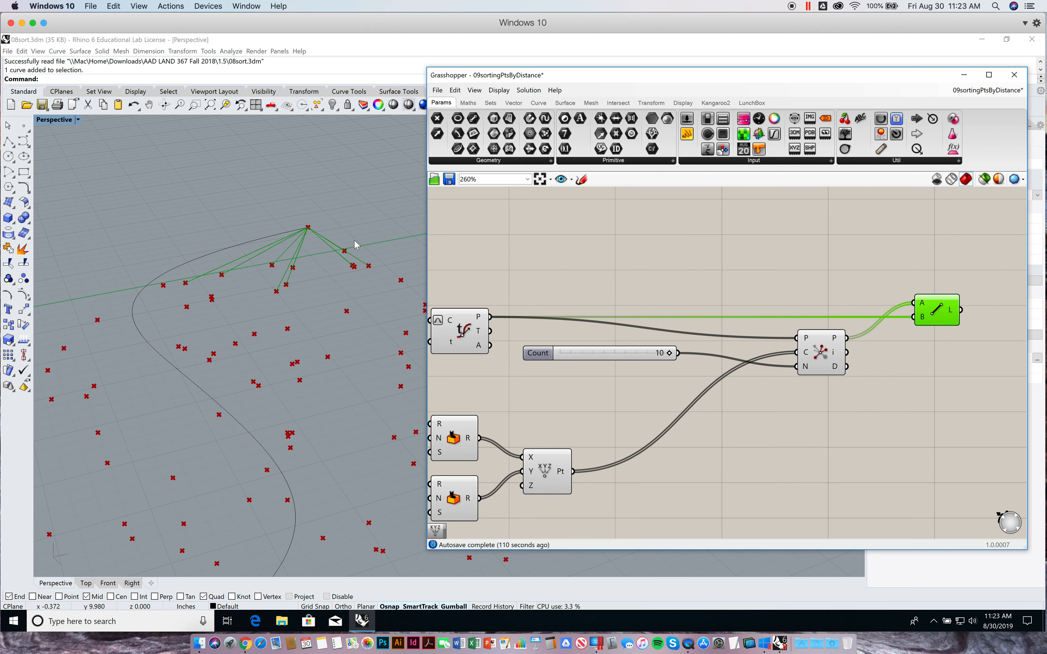
scroll(357, 241, down, 8)
shift+right_drag(323, 265, 296, 260)
click(735, 272)
right_drag(735, 272, 778, 265)
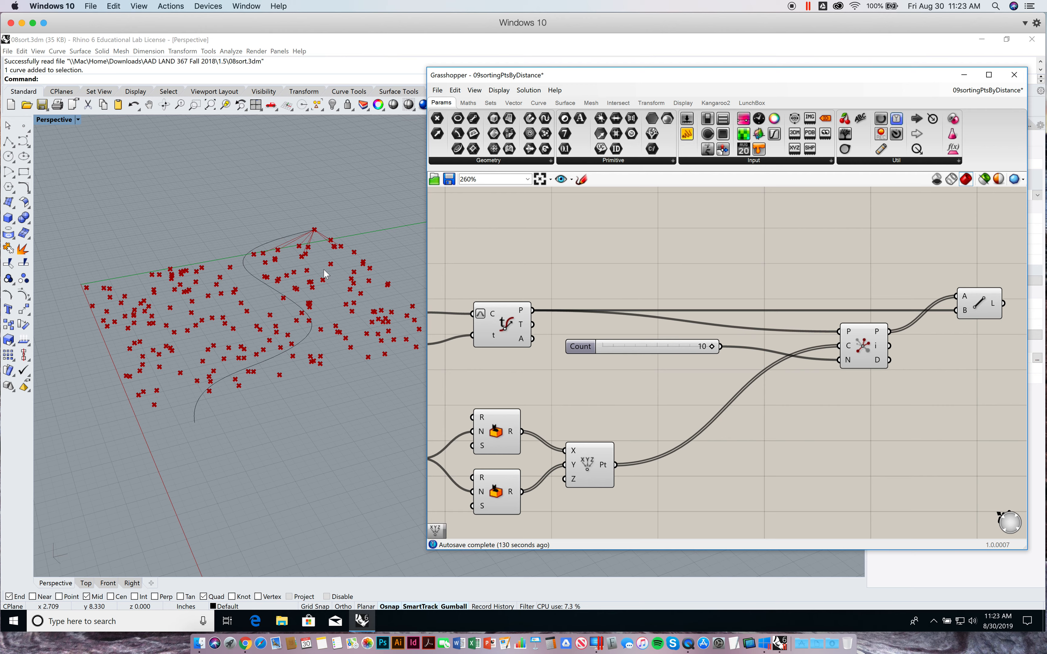
right_drag(808, 252, 825, 246)
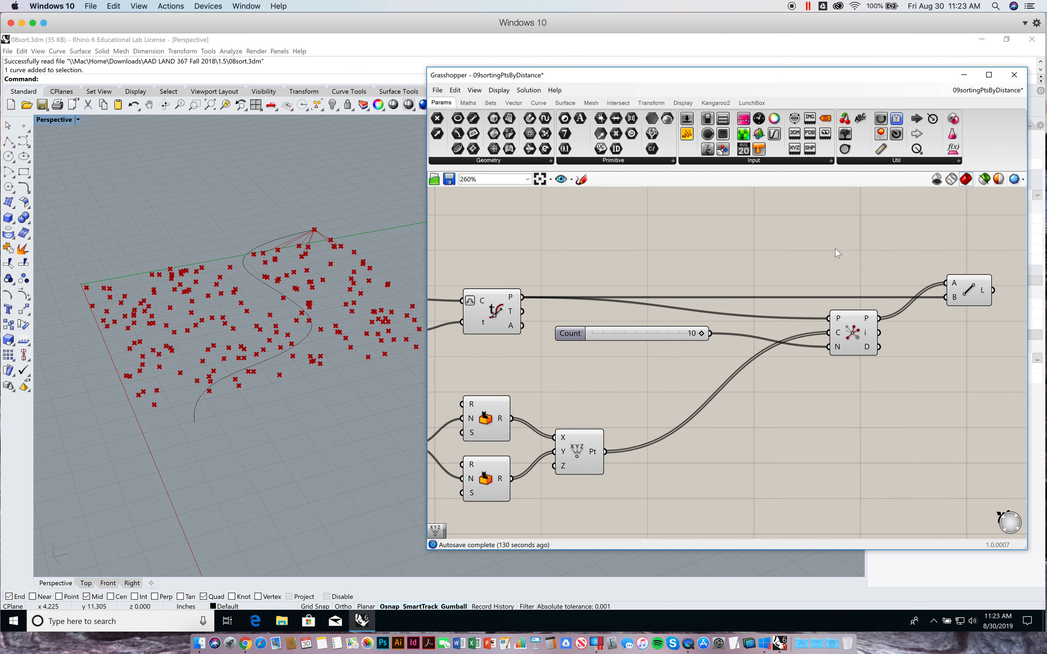
click(972, 289)
right_drag(865, 283, 923, 269)
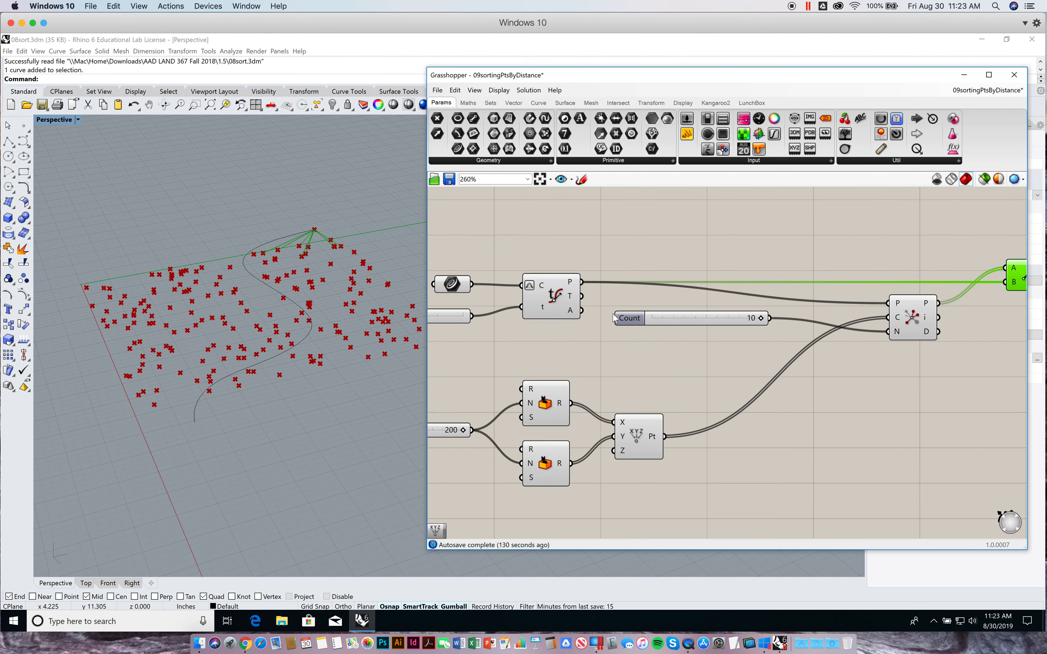
Try 0.801 and 0.520 on the Parameter slider to move the evaluated point along the curve
right_drag(641, 324, 800, 340)
right_drag(603, 345, 714, 346)
right_drag(548, 354, 605, 354)
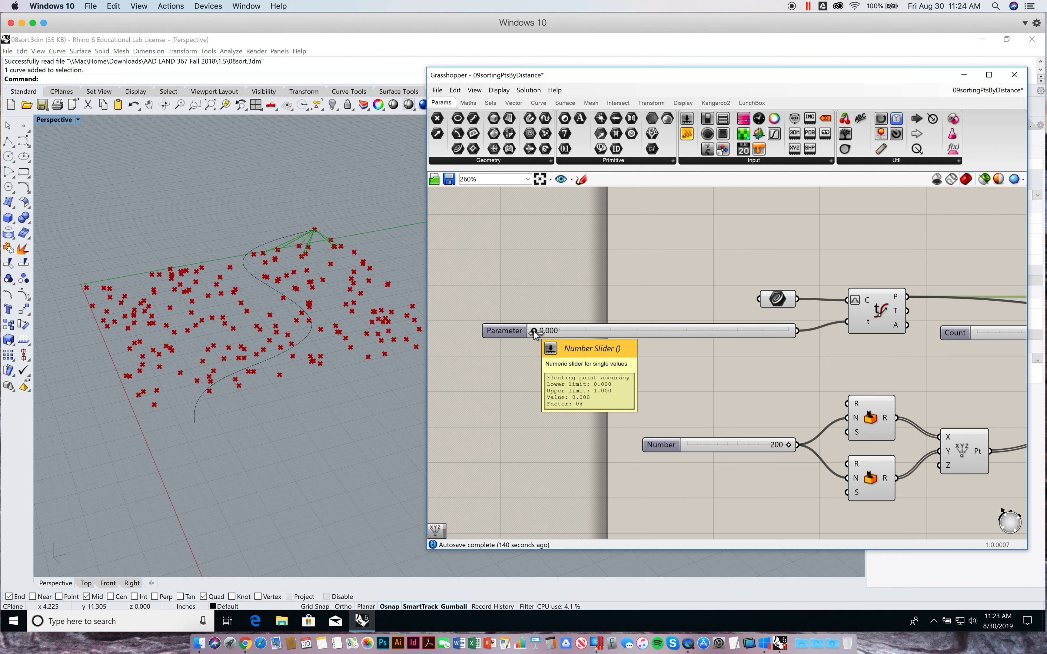
drag(534, 332, 736, 348)
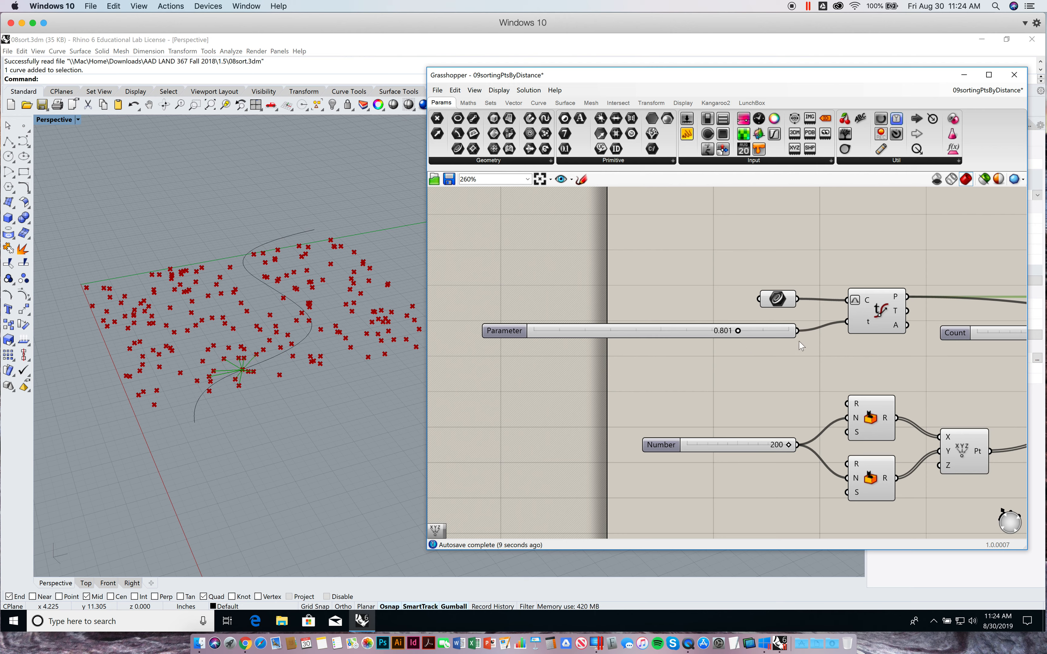
click(881, 310)
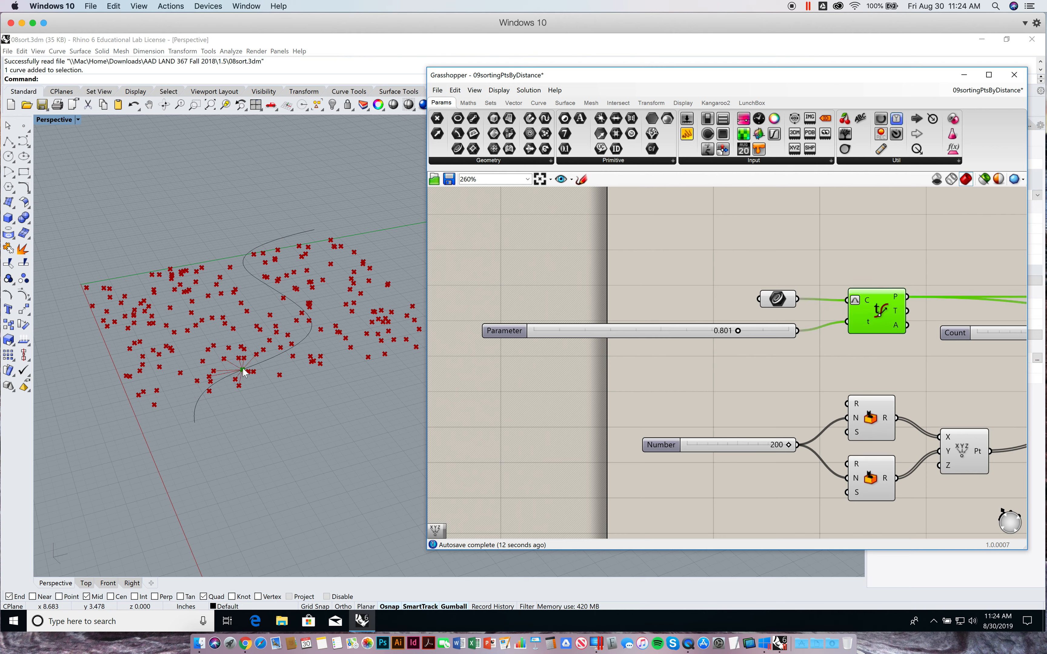
drag(738, 334, 663, 343)
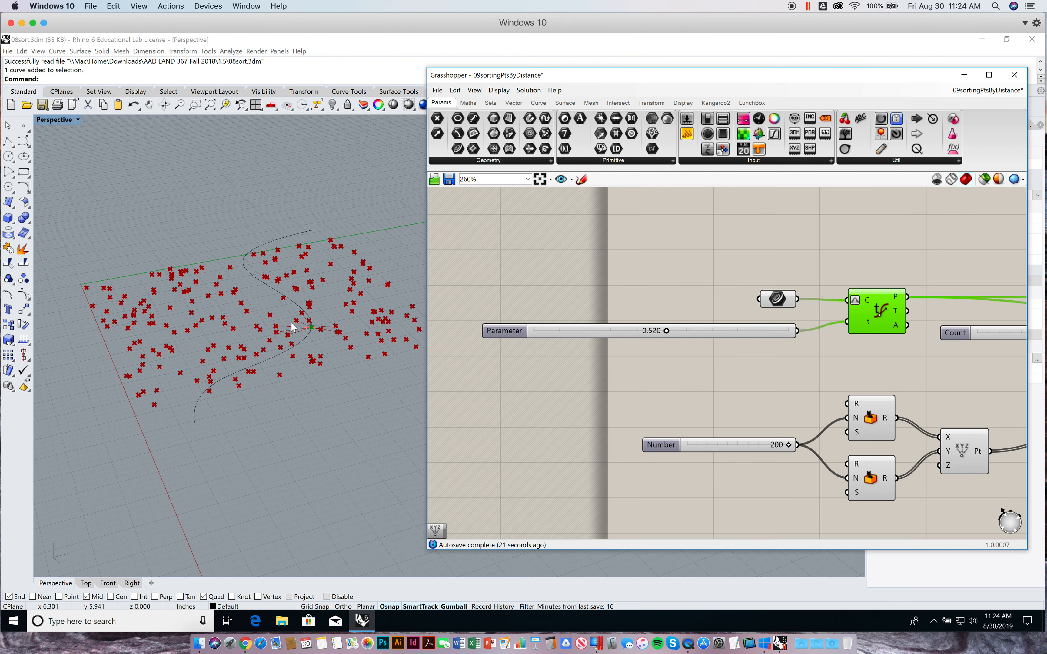
Set the Parameter slider feeding the Evaluate Curve component to 0.002
right_drag(874, 362, 659, 365)
drag(830, 385, 706, 382)
right_drag(745, 381, 611, 370)
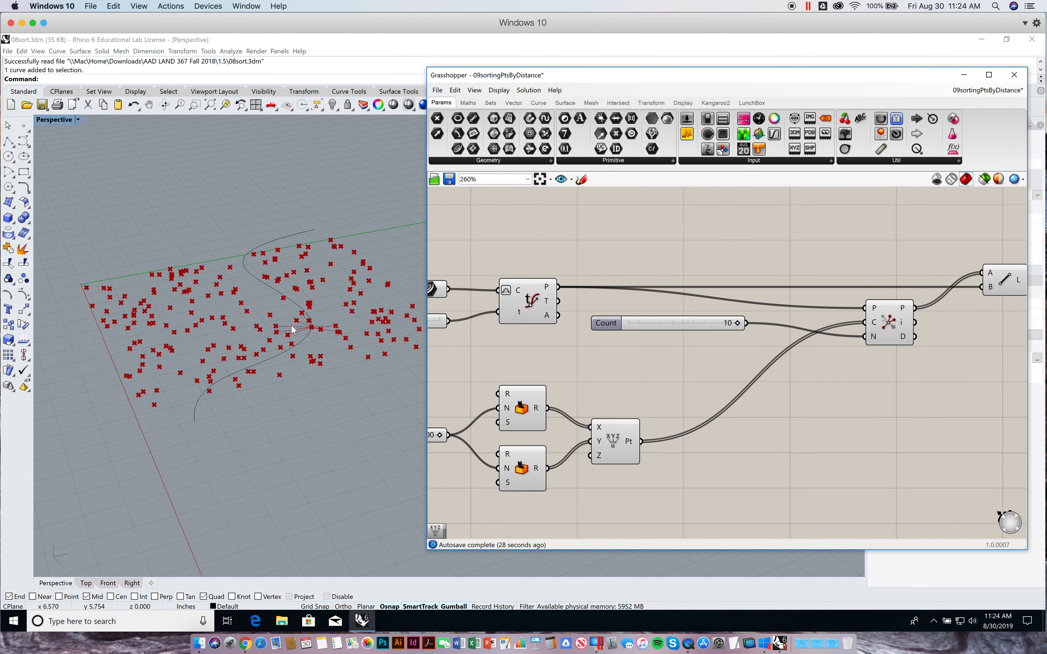
right_drag(858, 260, 847, 265)
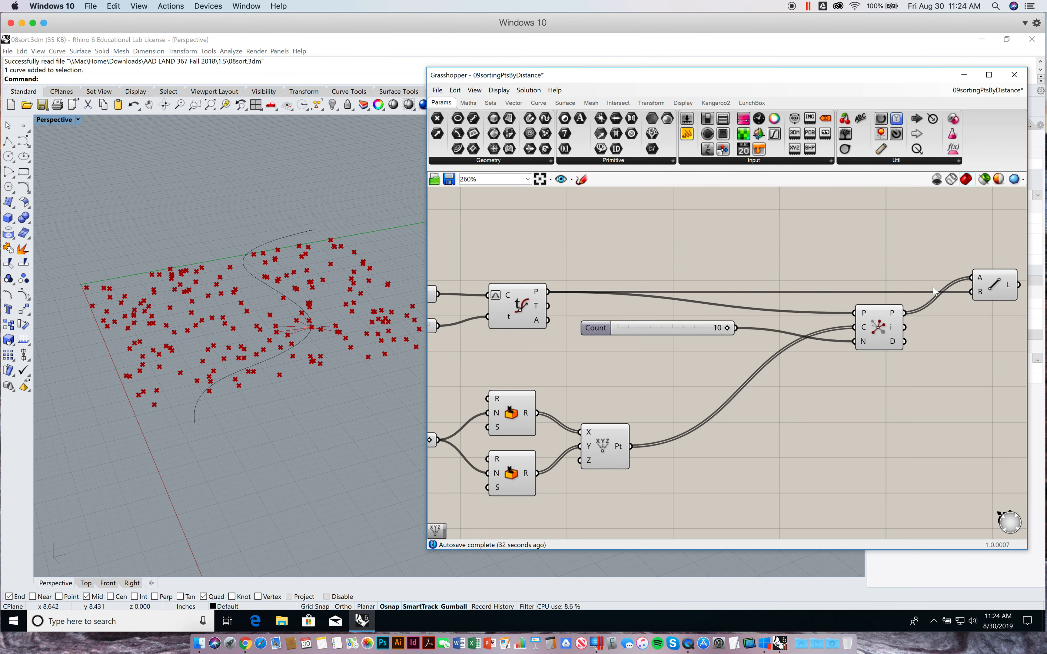
right_drag(537, 355, 755, 368)
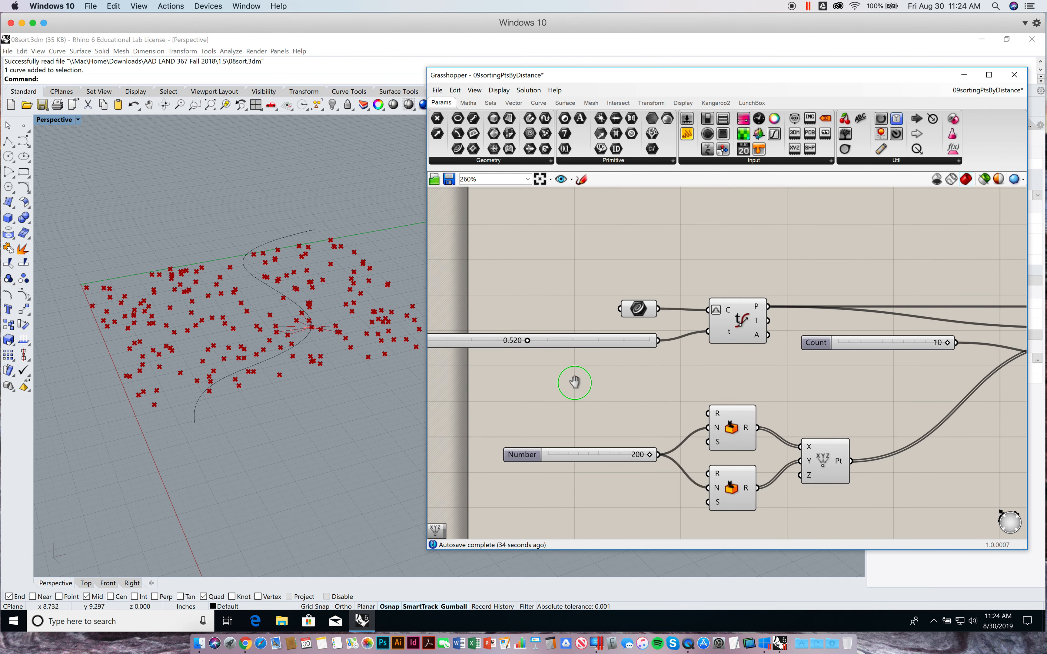
right_drag(574, 382, 698, 373)
drag(649, 332, 518, 334)
right_drag(653, 256, 687, 253)
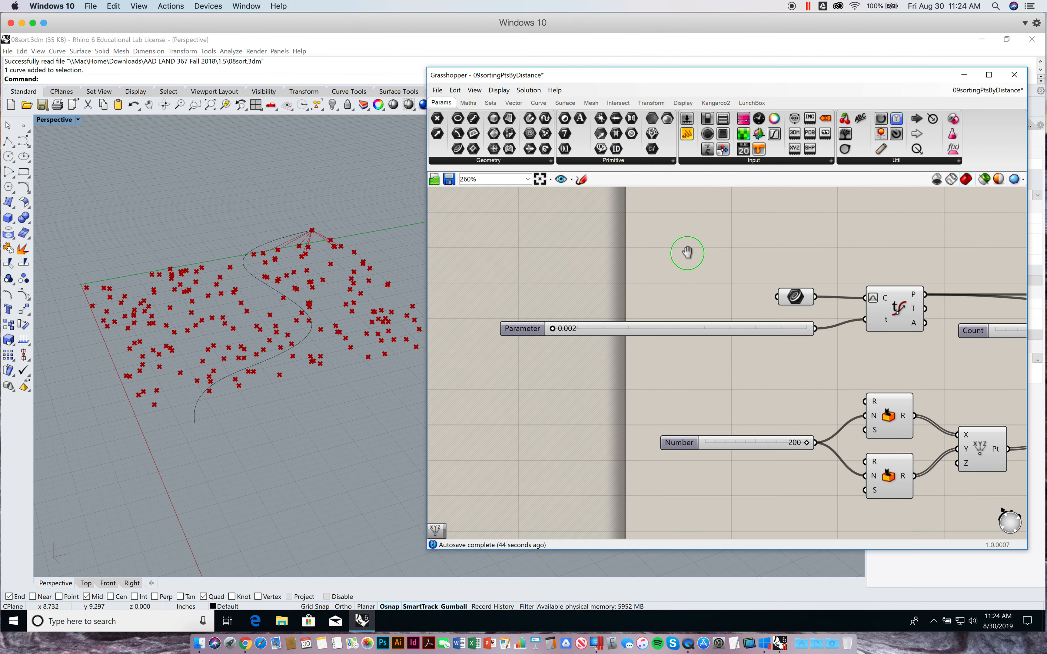
scroll(702, 270, down, 4)
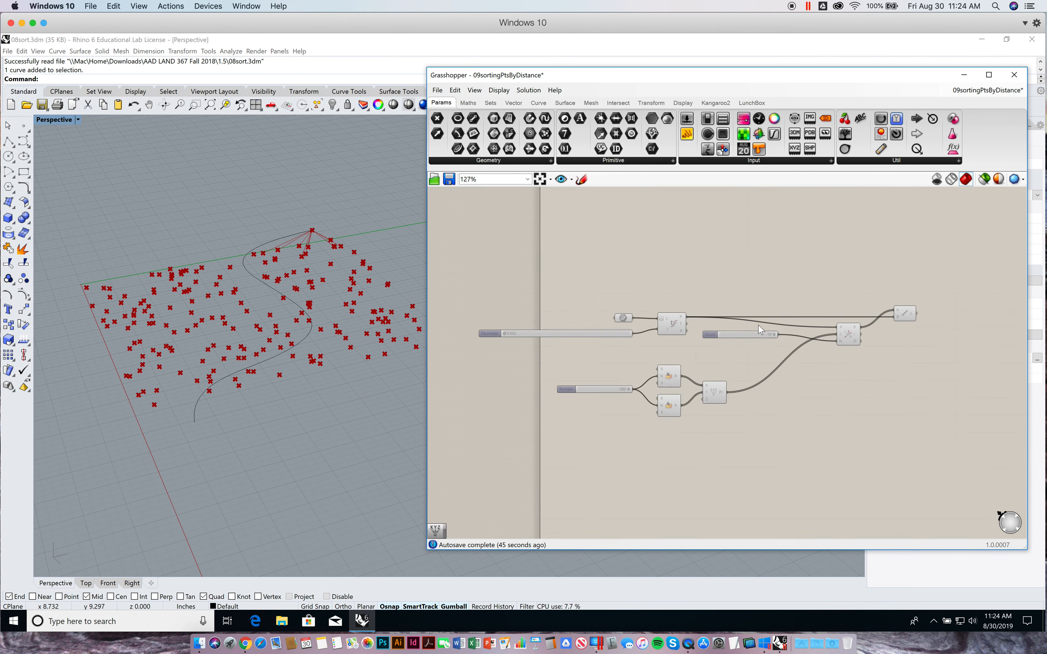
scroll(759, 330, up, 2)
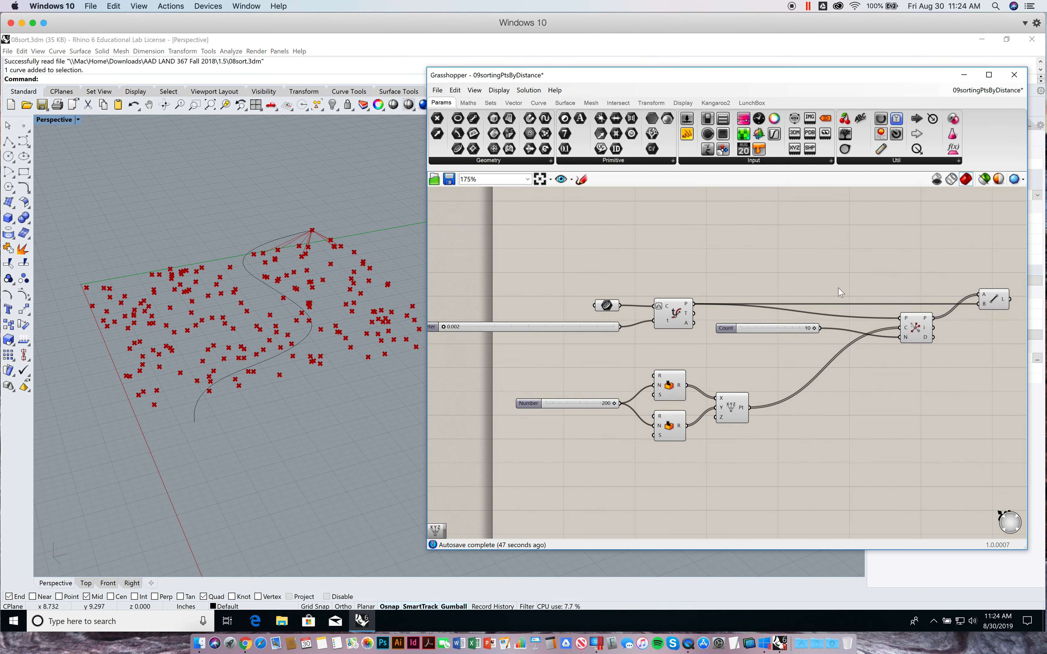